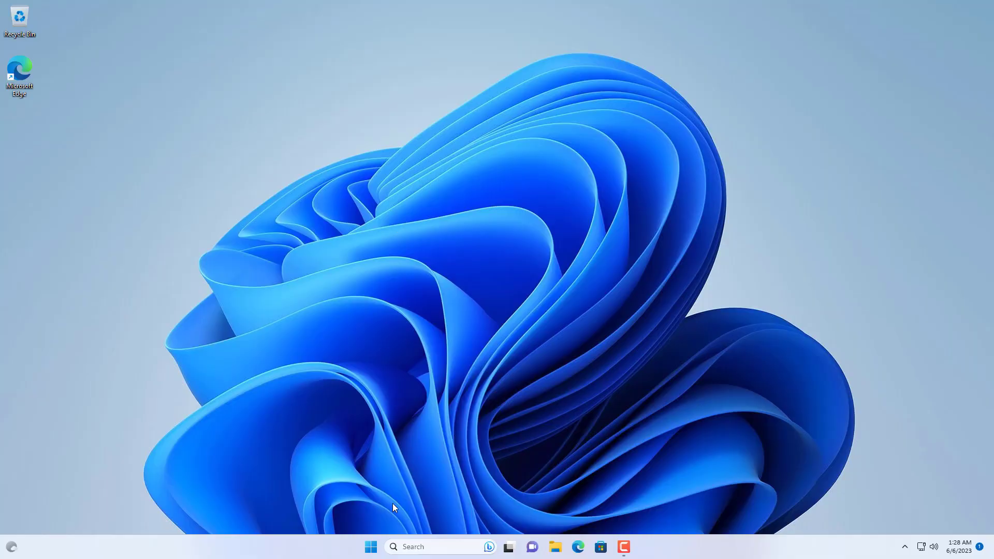
- Inspect the 57.62 GB (D:) partition on Disk 1 in Disk Management
right_click(370, 547)
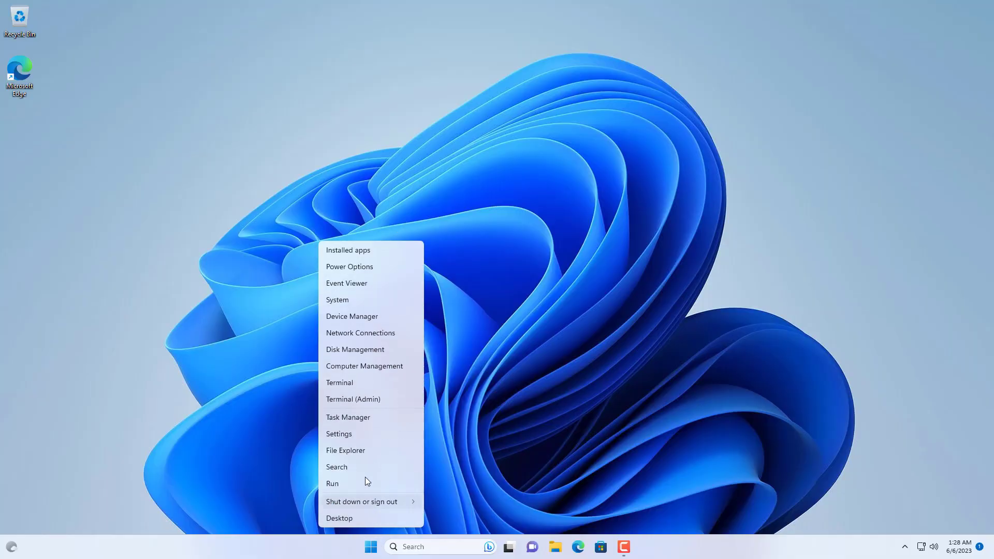
left_click(369, 351)
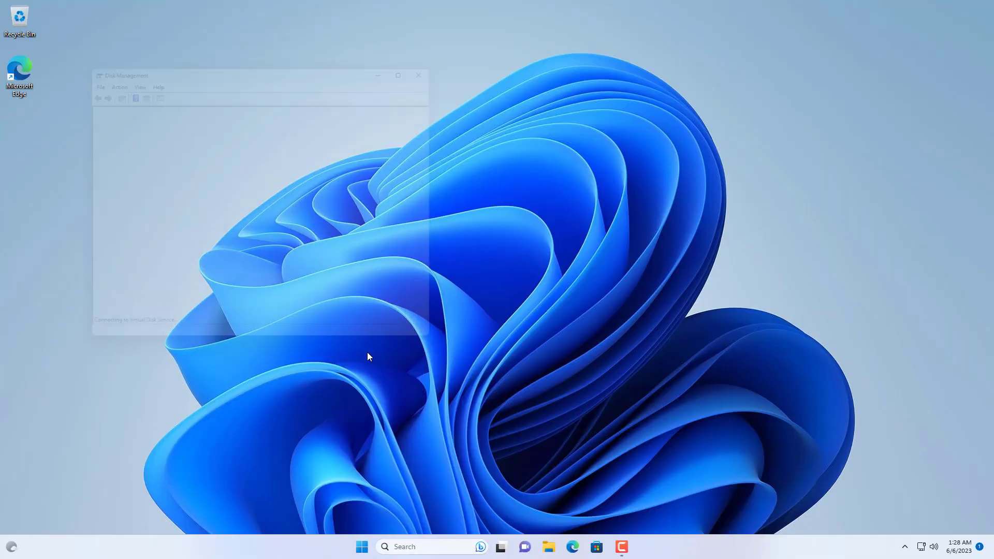
left_click(424, 57)
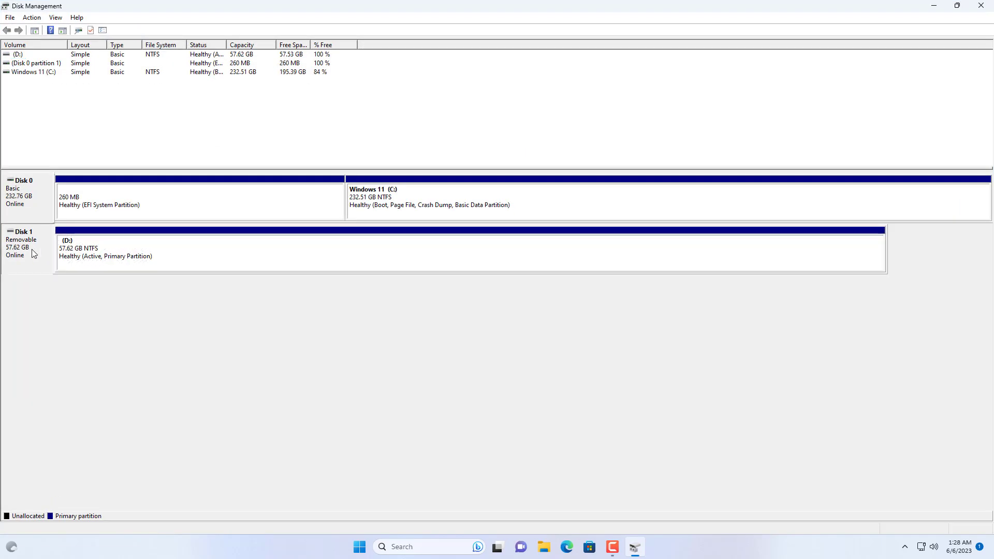
left_click(71, 249)
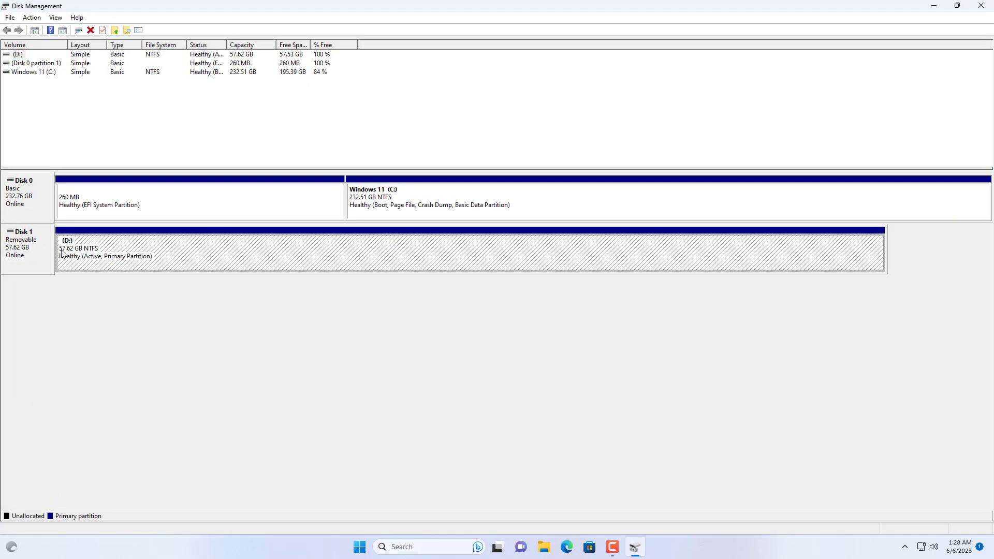
left_click(980, 8)
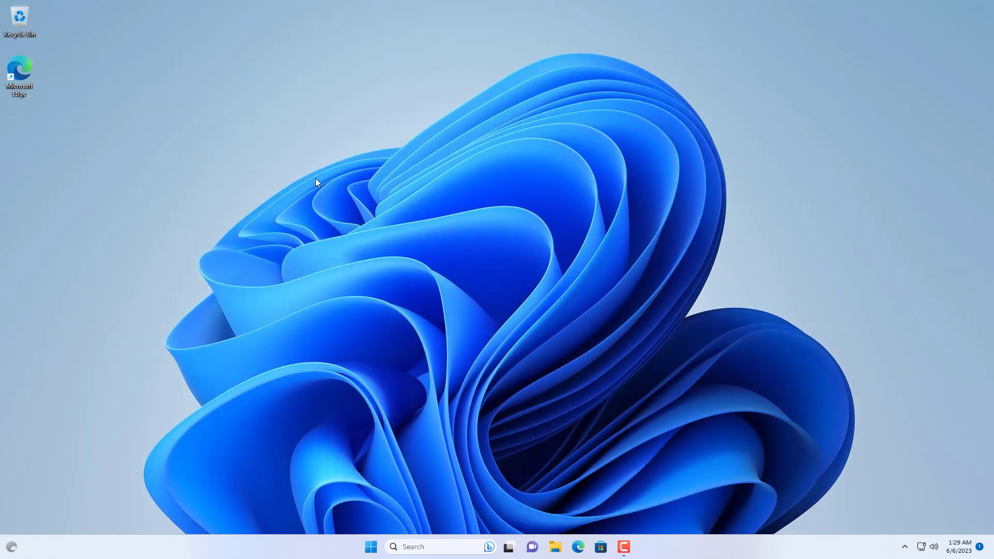
- Launch Microsoft Edge and search the web for Clonezilla
double_click(24, 83)
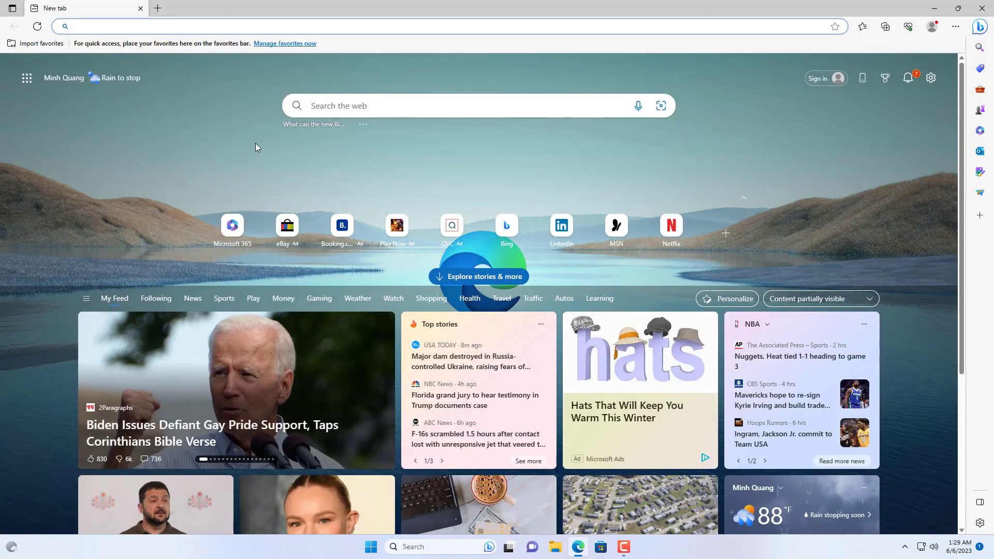
type("clon")
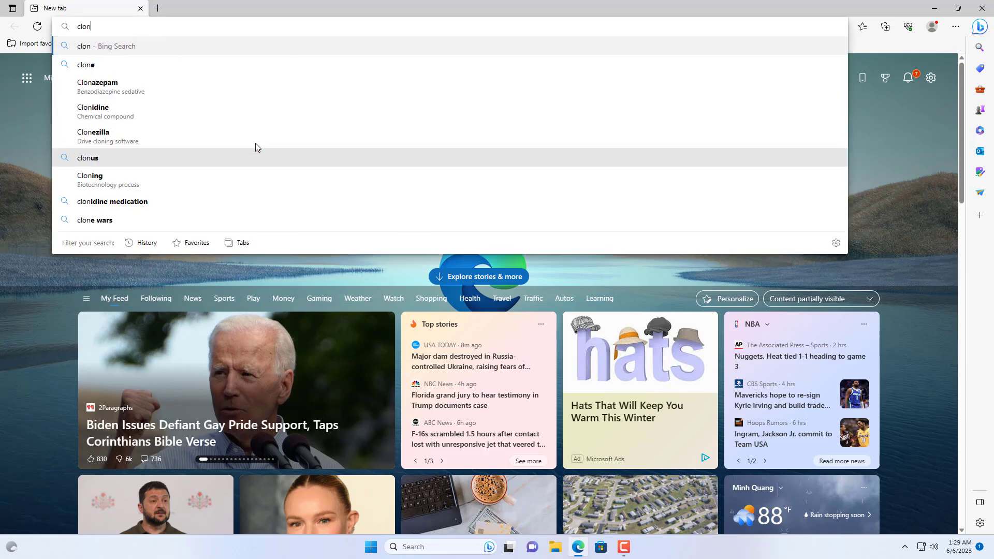
type("e")
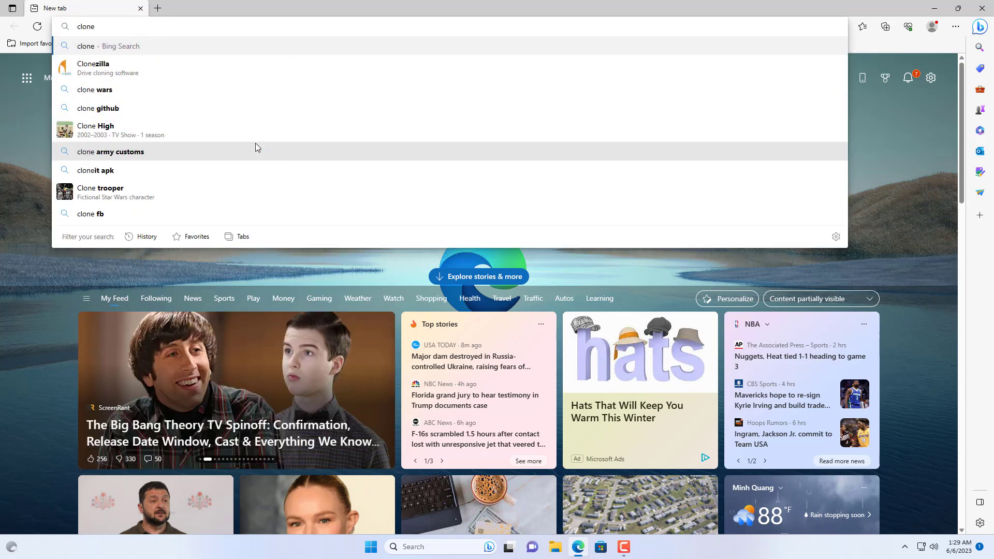
left_click(111, 74)
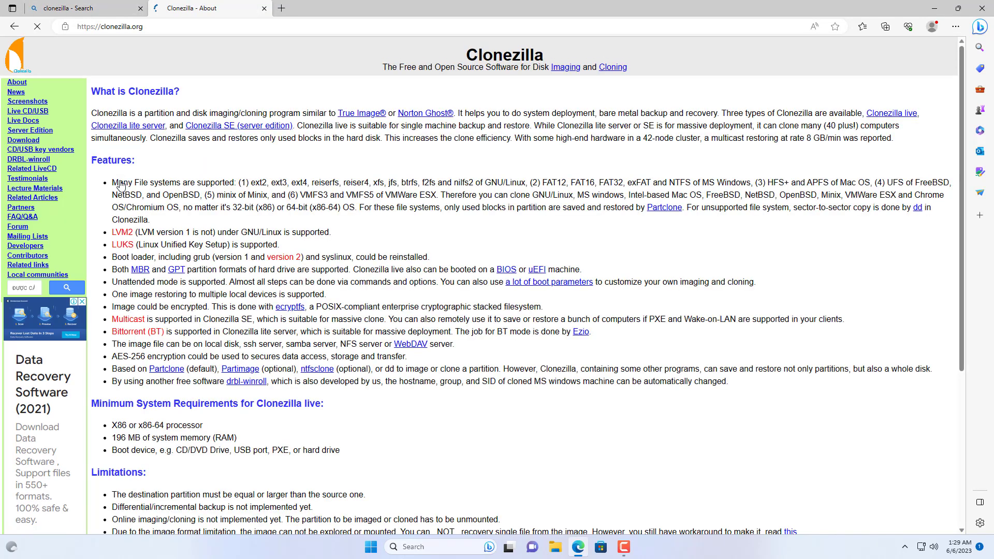
left_click(140, 8)
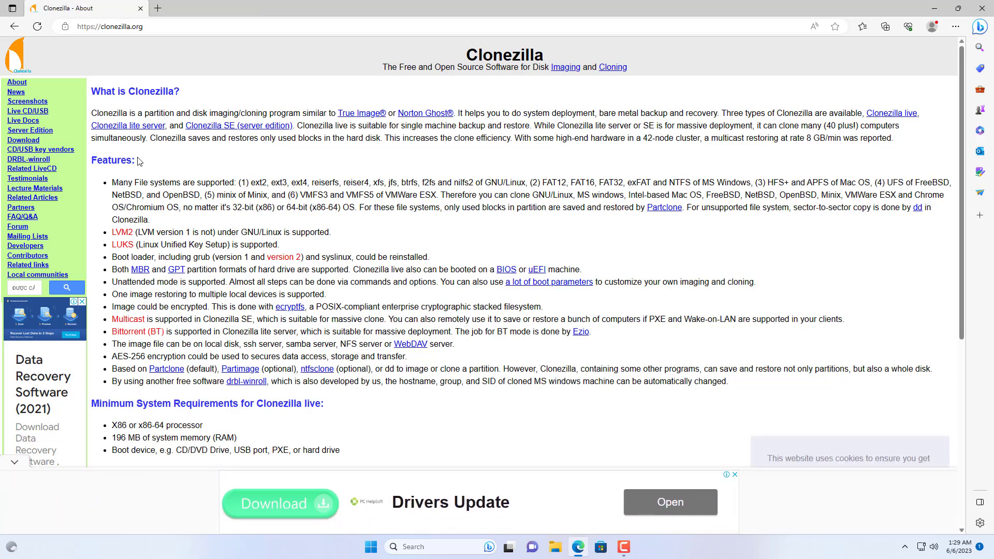
- Download the alternative stable Clonezilla release as amd64 iso from sourceforge
left_click(24, 141)
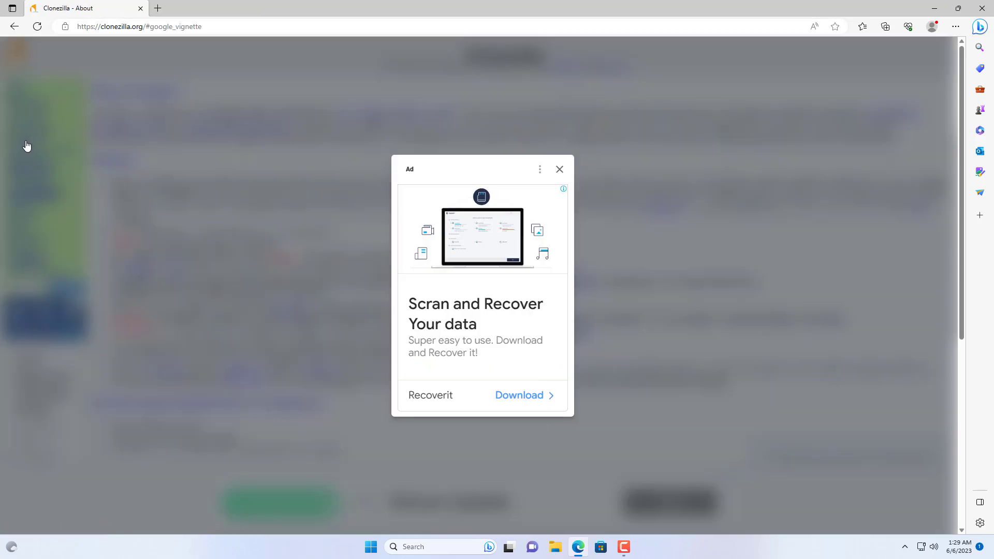
left_click(559, 169)
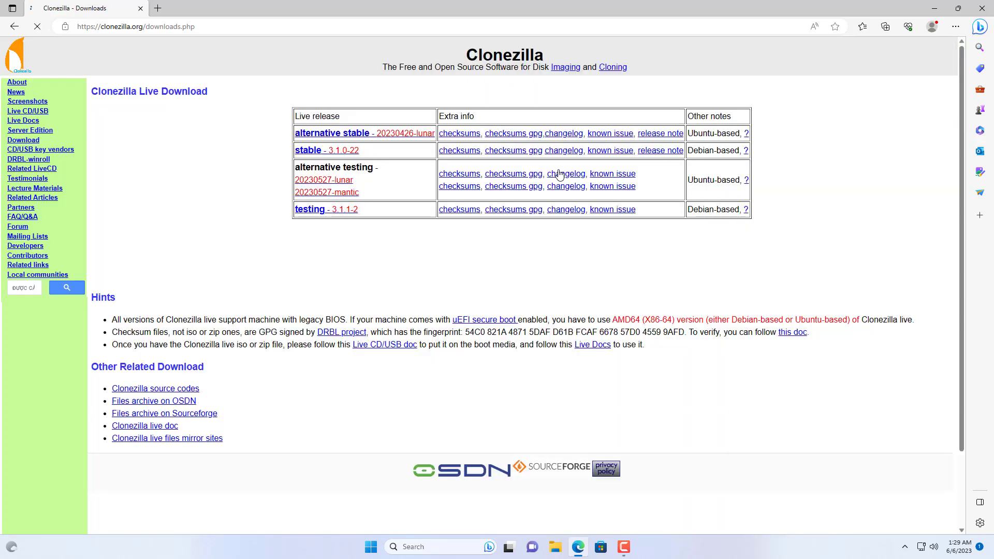
left_click(337, 134)
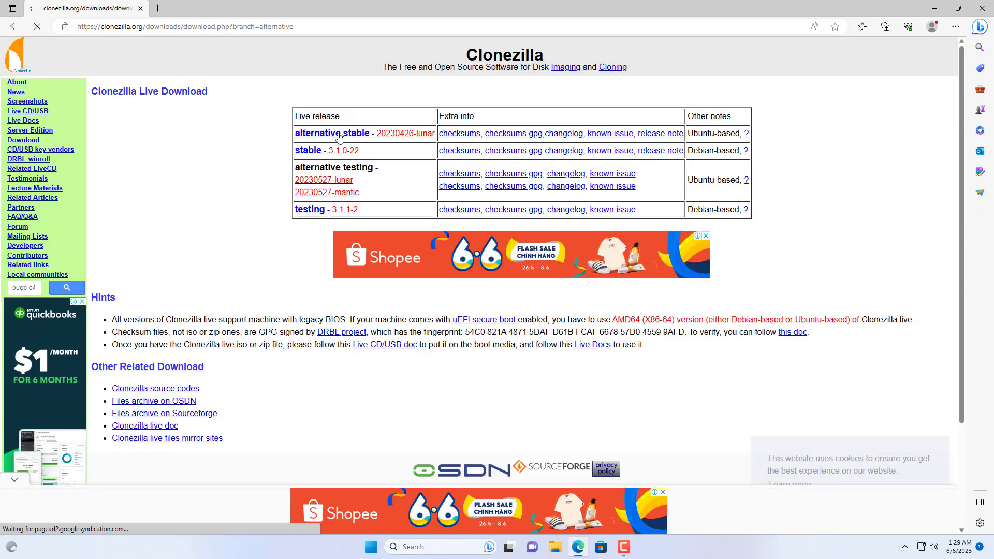
left_click(211, 158)
left_click(212, 165)
left_click(171, 171)
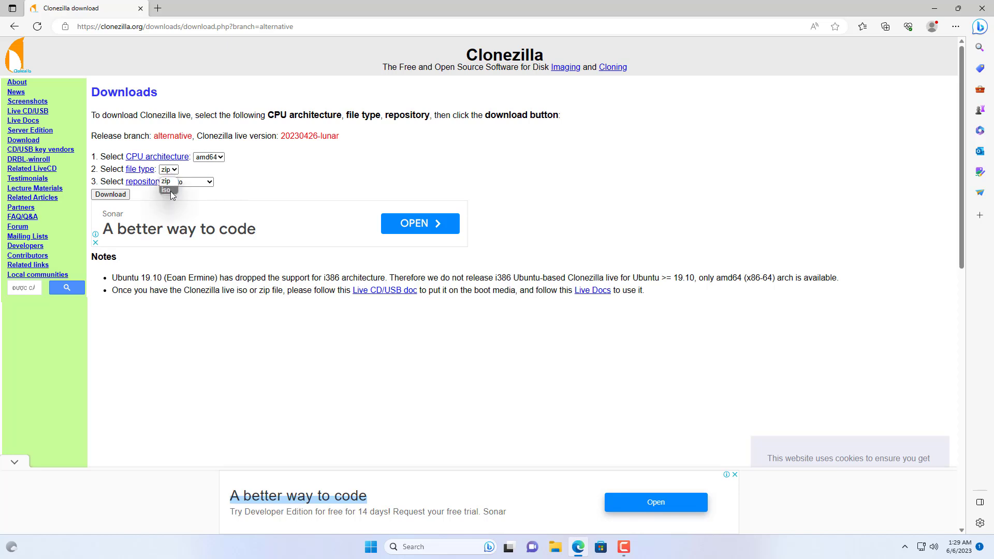
left_click(167, 187)
left_click(187, 183)
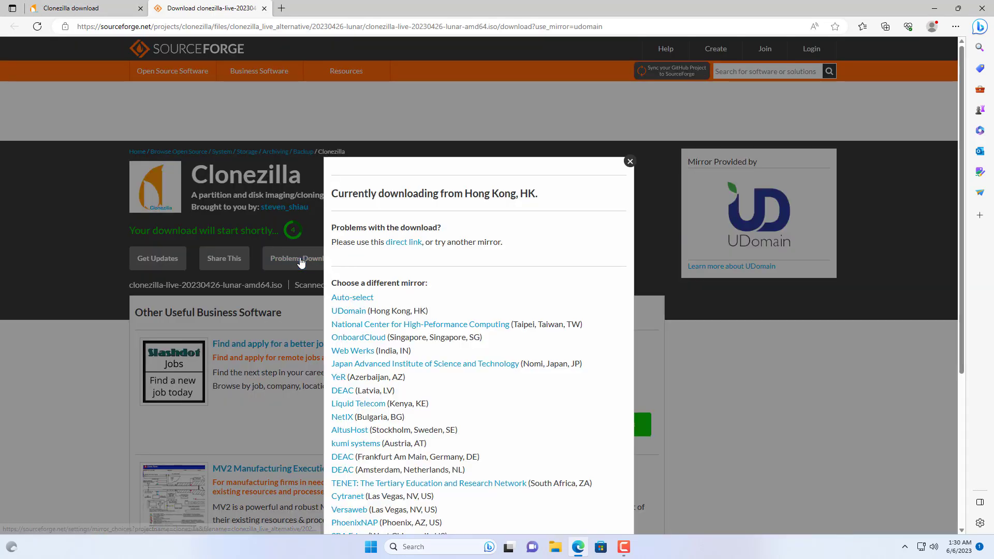
- Download the Clonezilla ISO from the OnboardCloud mirror and close the SourceForge tab
left_click(355, 337)
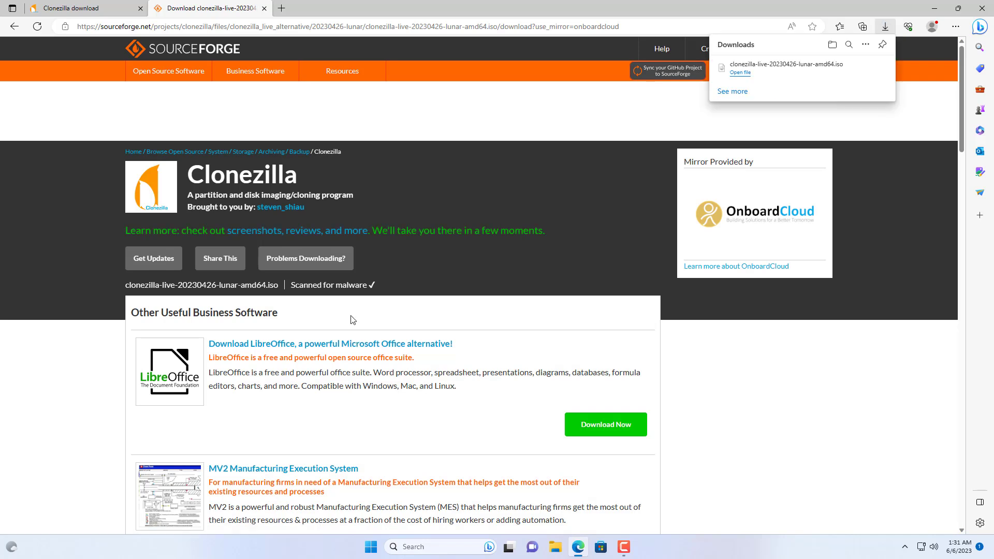
left_click(849, 69)
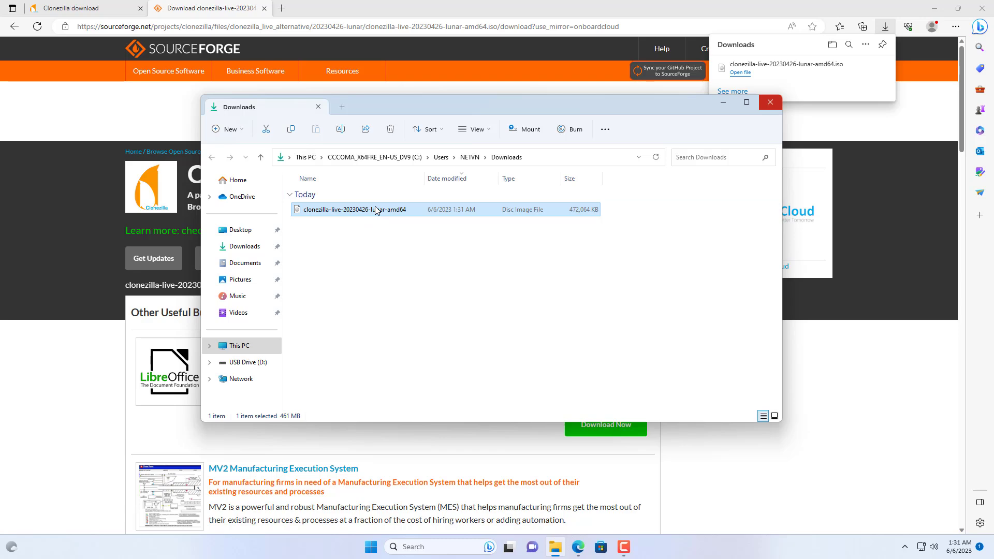
left_click(721, 108)
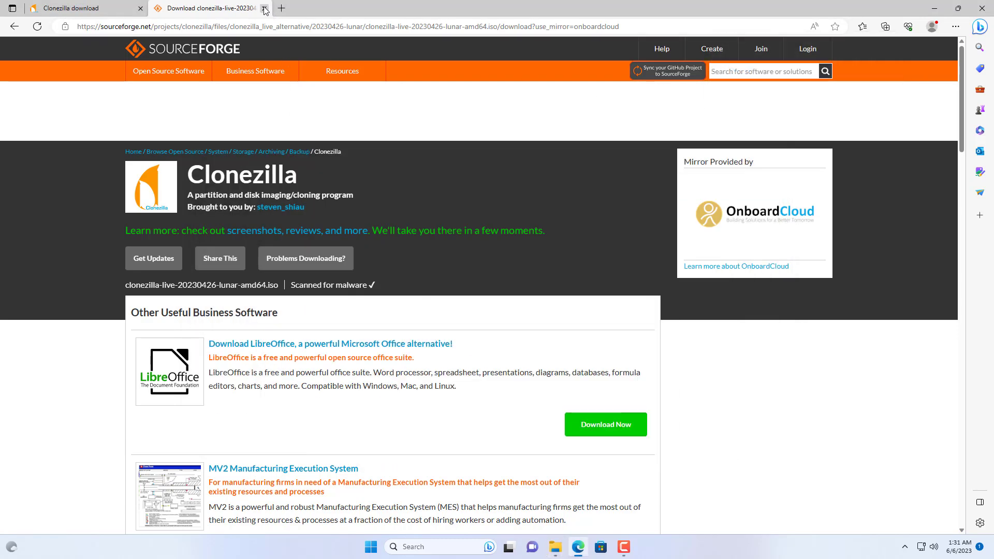
middle_click(158, 11)
- Download rufus-4.1.exe, the standard x64 build, from rufus.ie, then close Edge
left_click(158, 9)
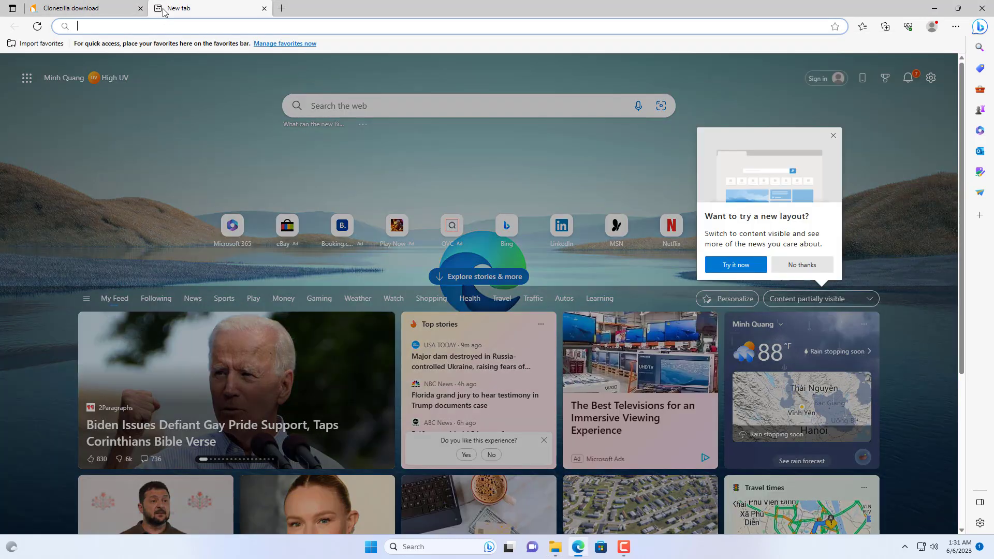
type("rufus.ie")
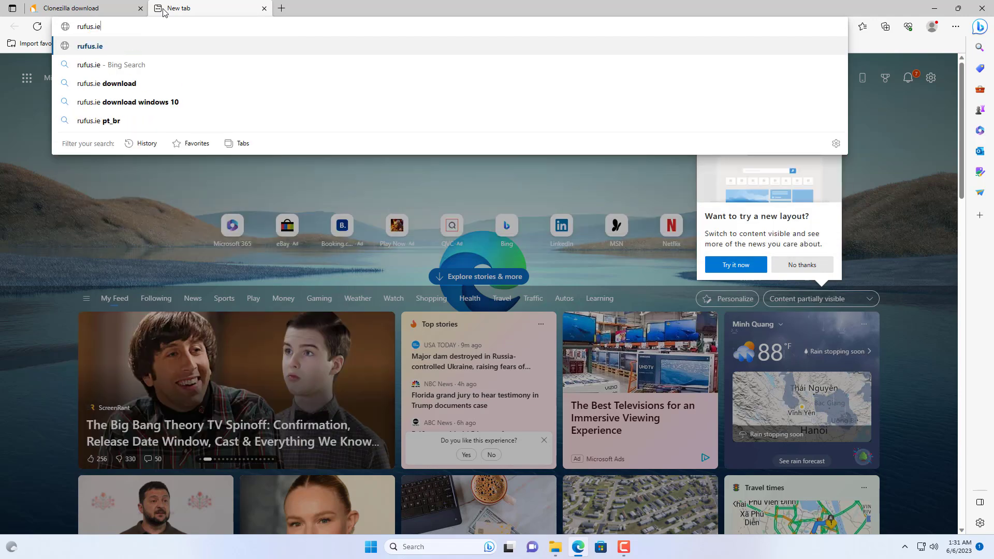
key("Return")
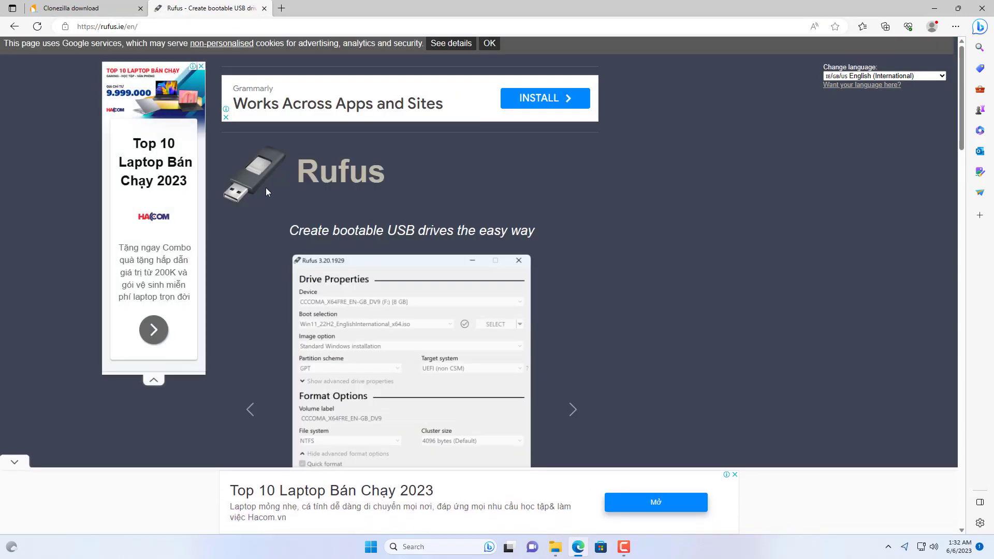
scroll(267, 193, "down", 5)
scroll(267, 197, "down", 5)
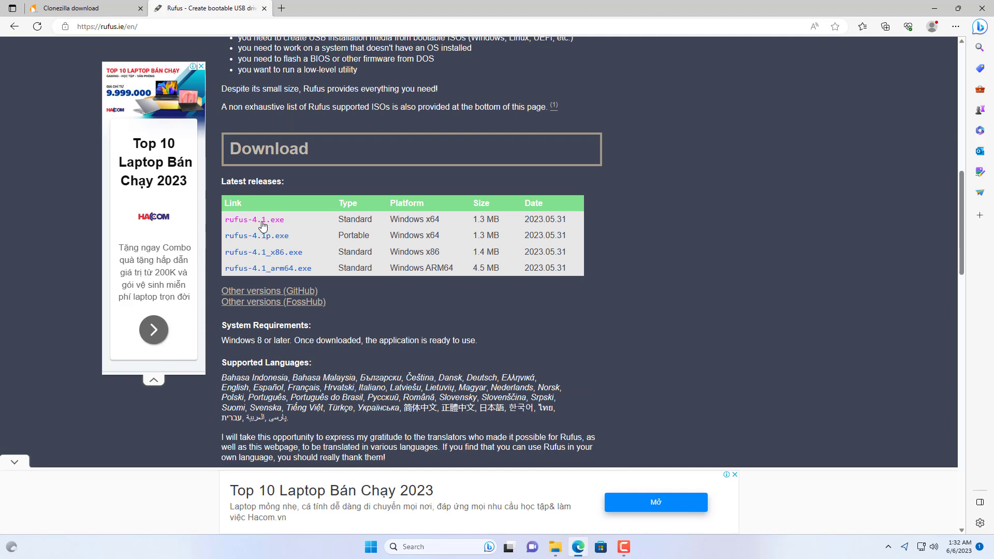
left_click(261, 223)
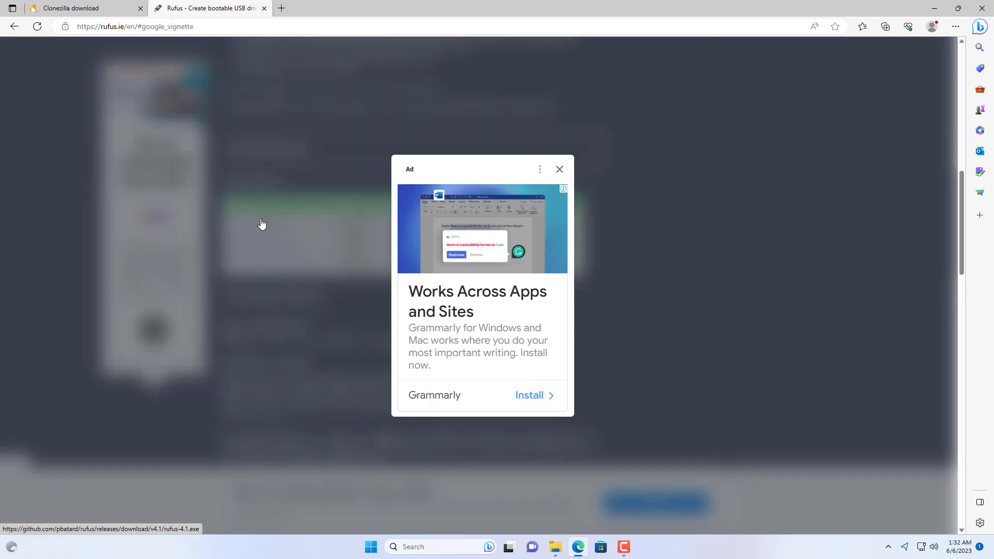
left_click(559, 171)
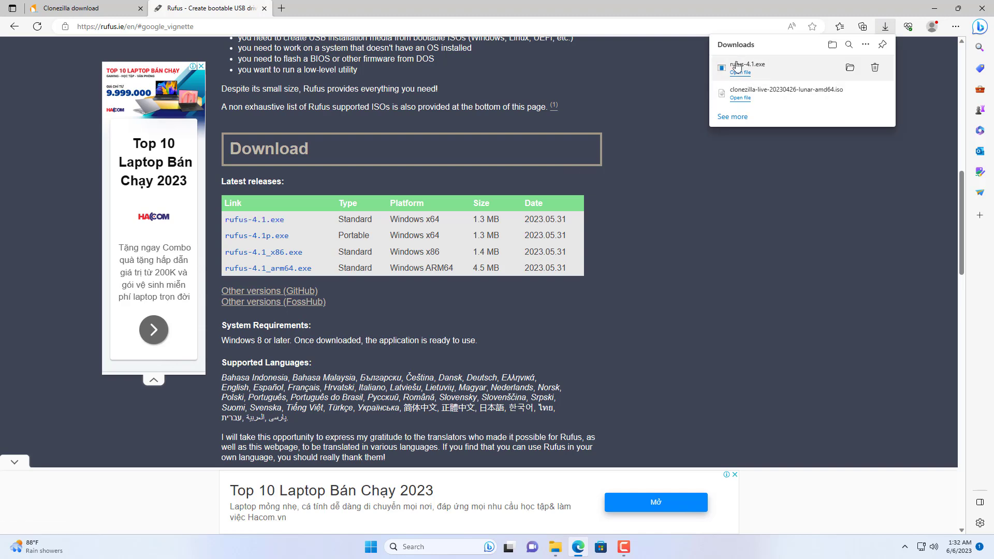
left_click(982, 7)
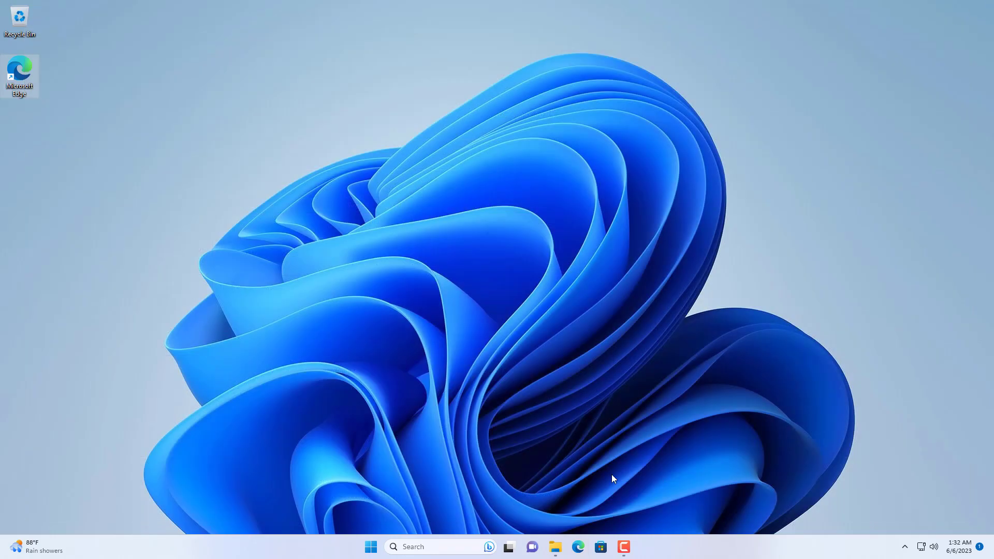
- Drag rufus-4.1 and the Clonezilla ISO from Downloads onto the desktop, then close Explorer
left_click(558, 549)
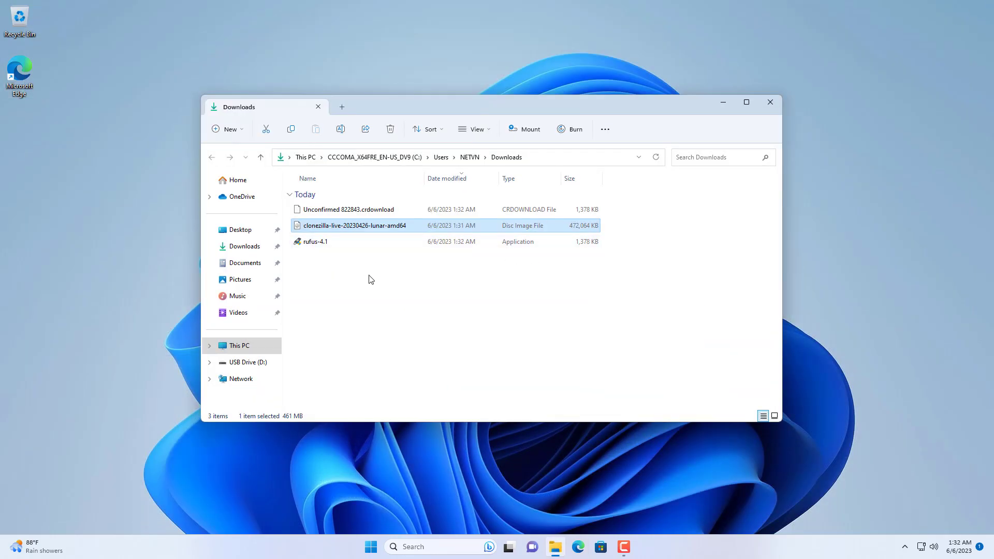
left_click_drag(310, 277, 123, 301)
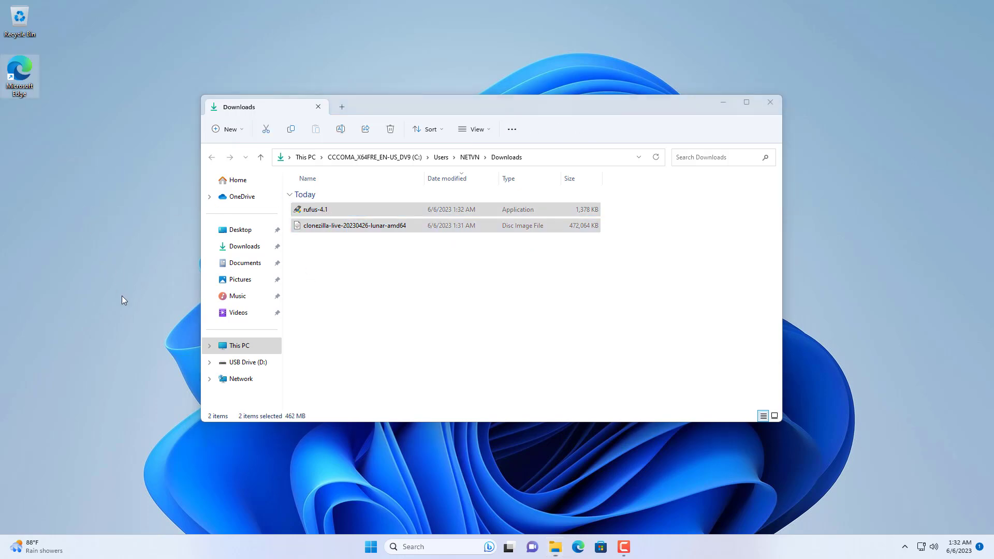
left_click(772, 105)
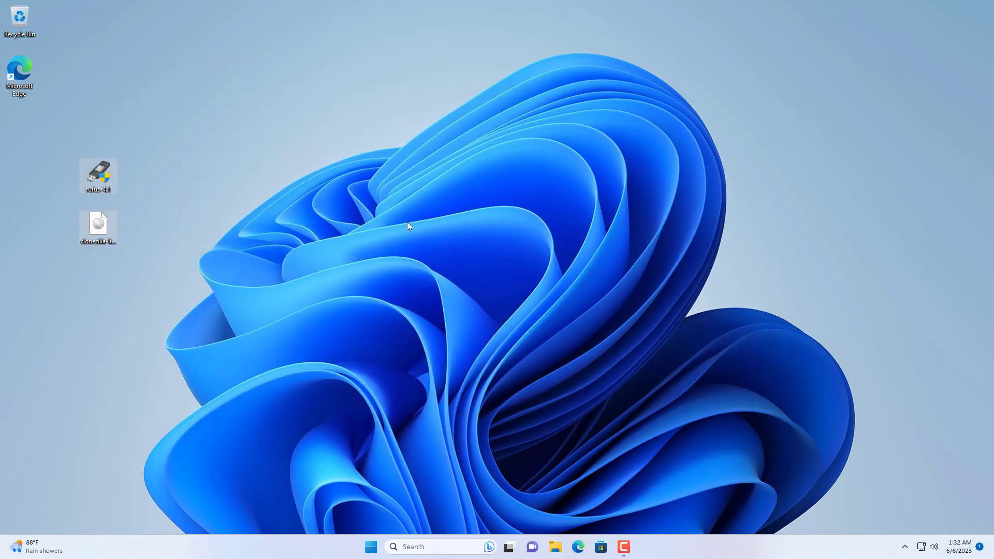
- In Rufus, target NO_LABEL (D:) 64 GB with the desktop Clonezilla ISO as boot image
double_click(108, 176)
left_click(583, 283)
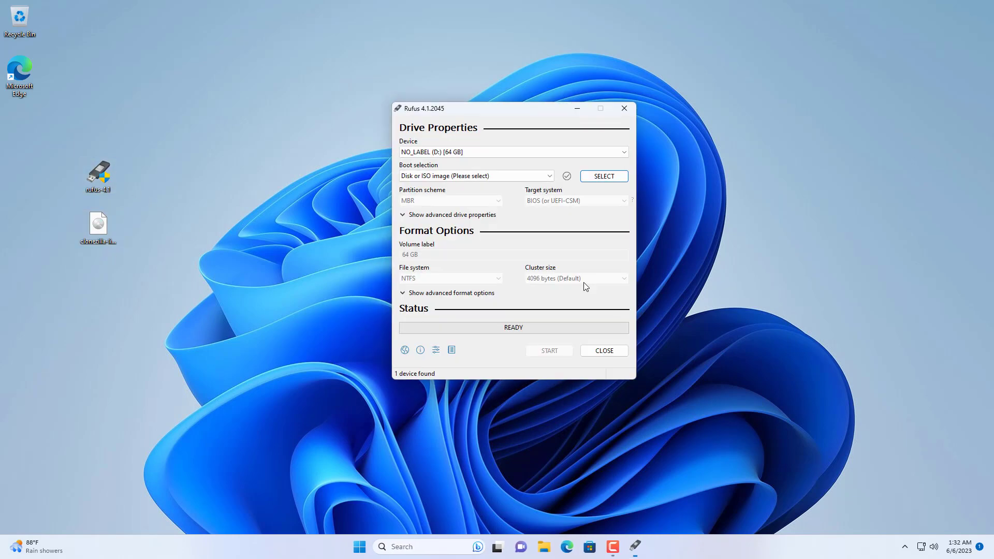
left_click(481, 152)
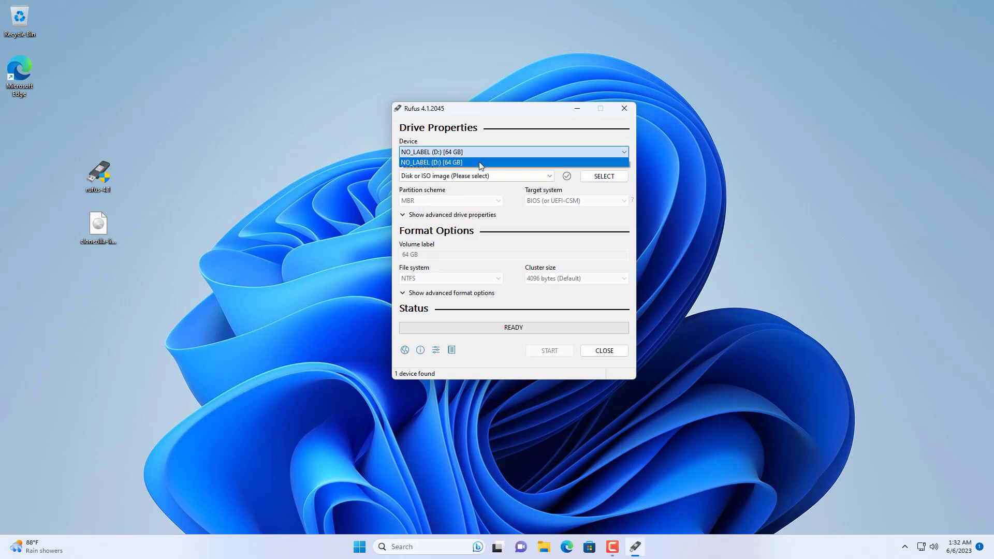
left_click(481, 163)
left_click(604, 176)
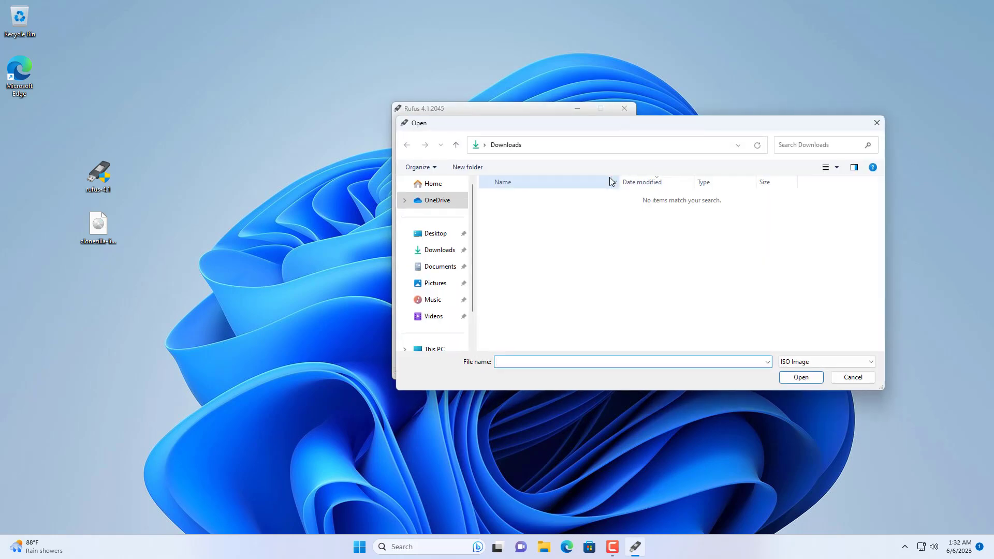
left_click(443, 233)
left_click(537, 202)
left_click(801, 377)
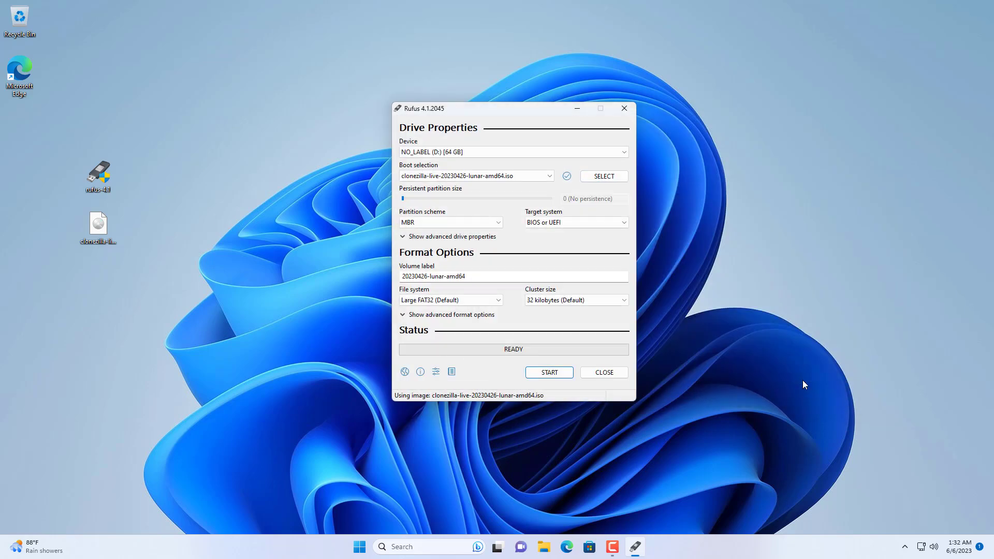
- Set the volume label to clonezilla and the file system to NTFS
left_click(492, 279)
key("ctrl+a")
type("clonezilla")
left_click(469, 300)
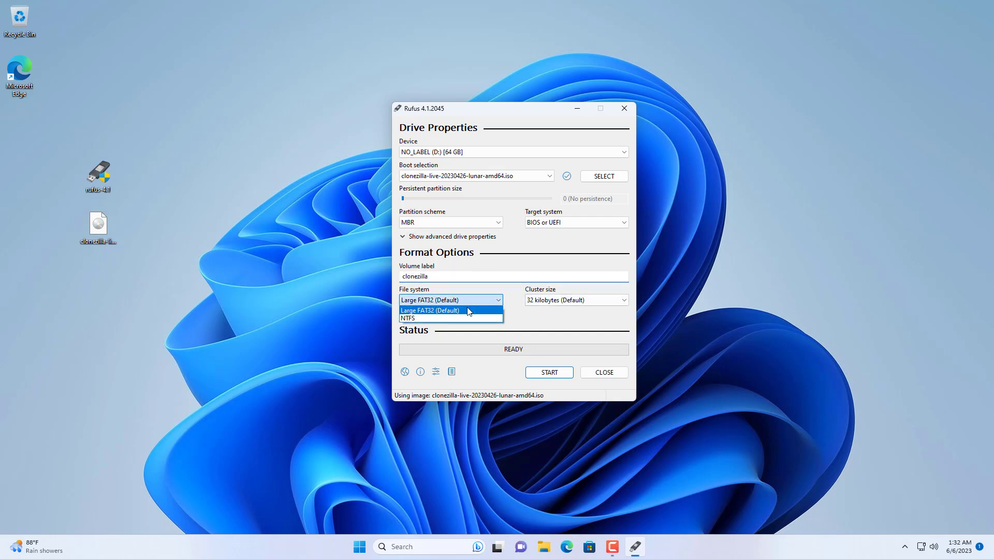
left_click(465, 315)
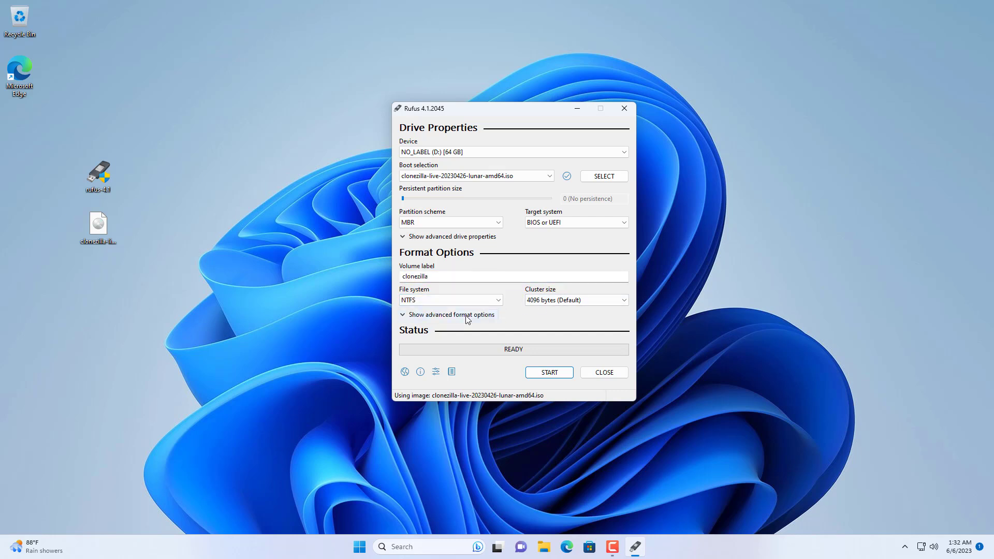
- Write the image in ISO mode, accepting boot-file download and erase, then close Rufus and open the power options
left_click(548, 372)
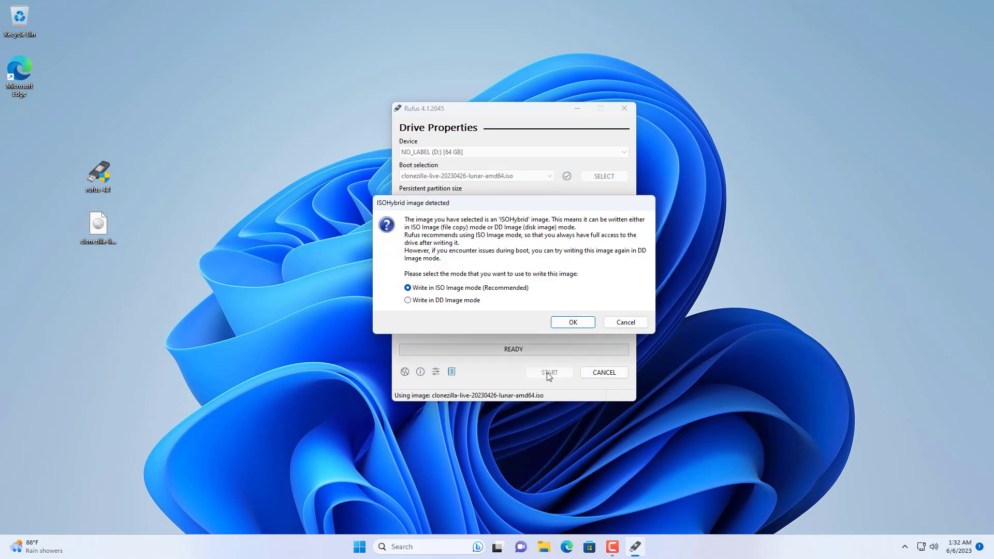
left_click(577, 324)
left_click(526, 344)
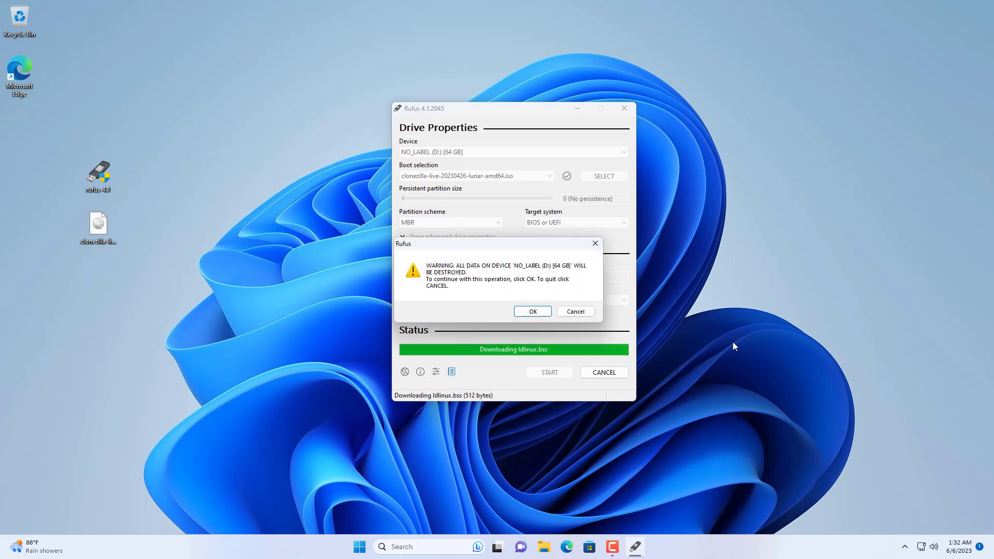
left_click(528, 315)
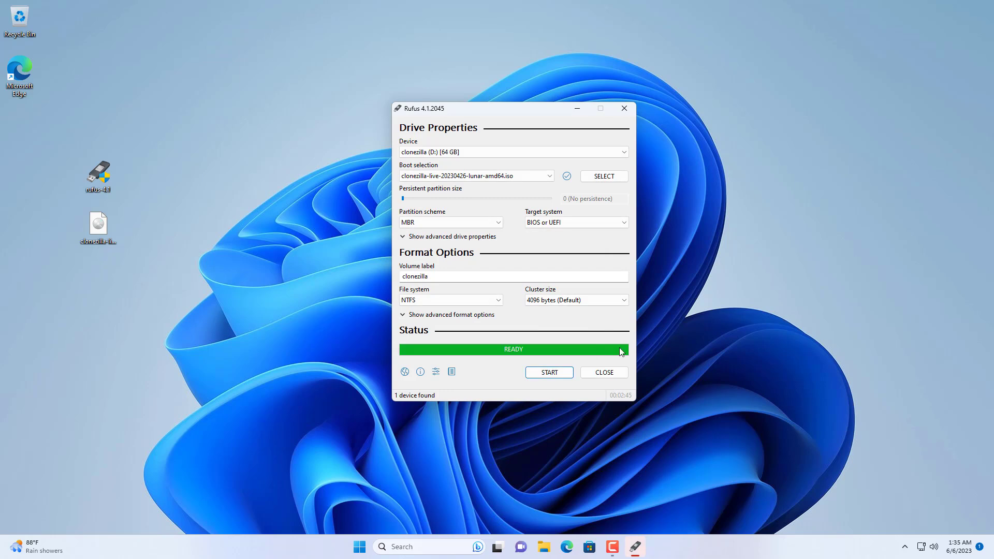
left_click(598, 375)
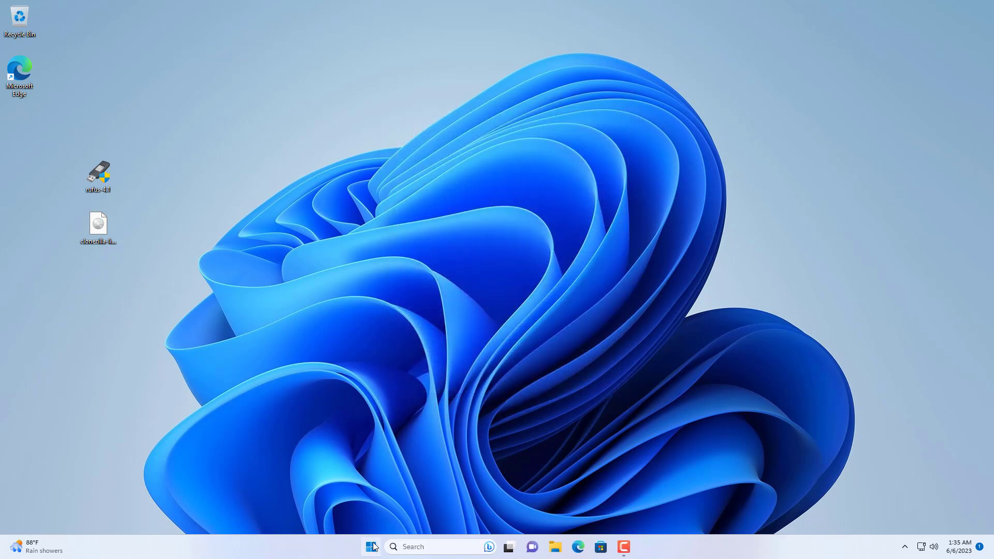
left_click(372, 547)
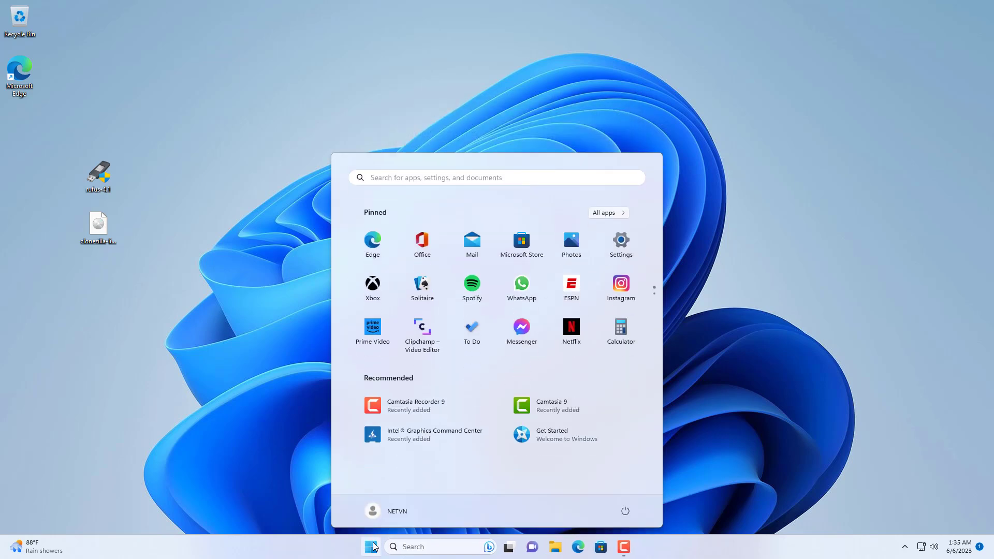
left_click(625, 510)
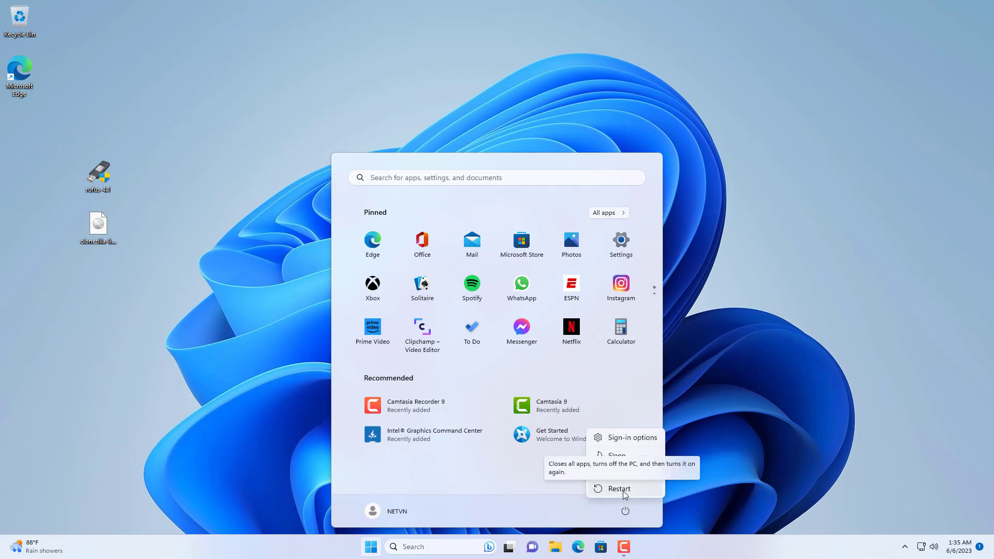
- Restart into the BIOS, set KingstonDataTraveler 3.0 as Boot Option #1, and press F10
left_click(624, 492)
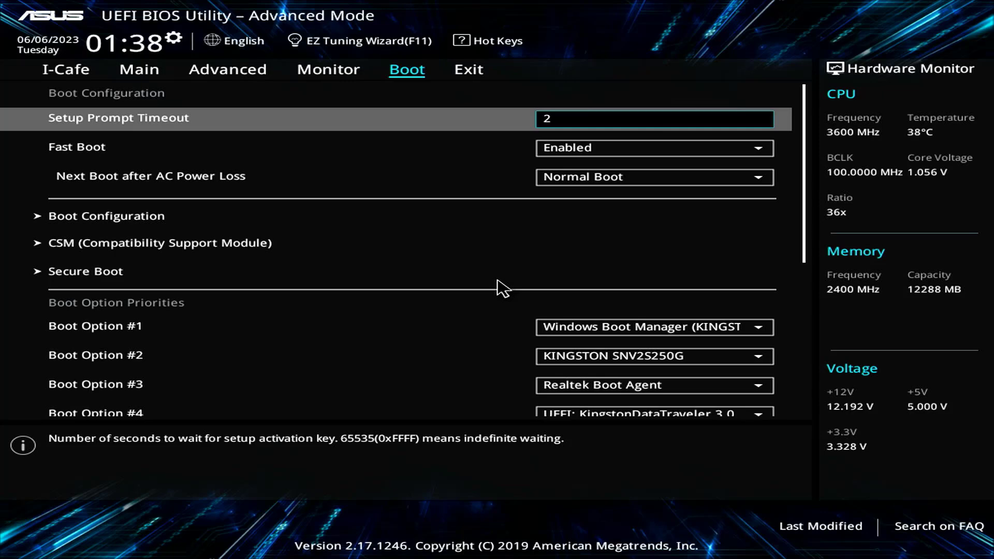
key("Down")
key("Down")
key("Down")
key("Down")
key("Down")
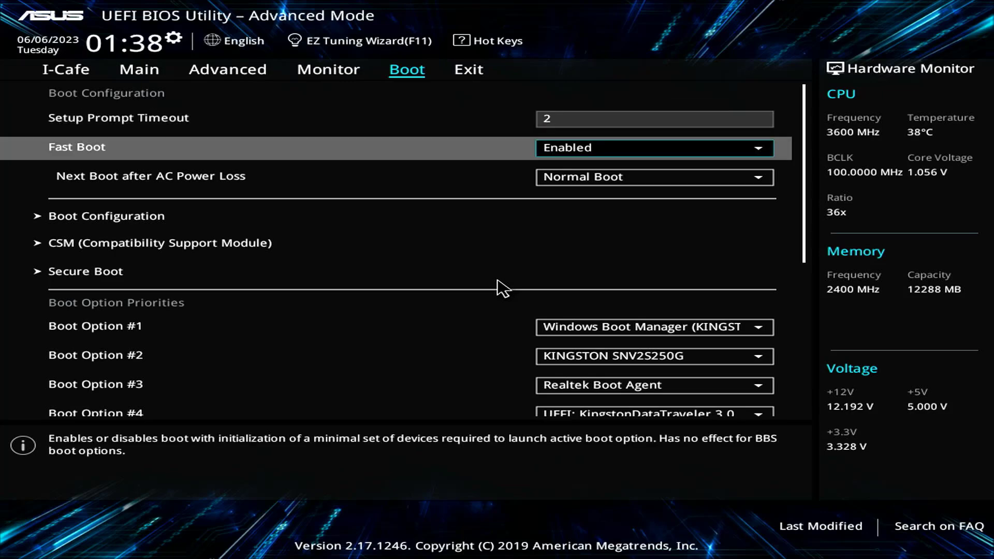
key("Down")
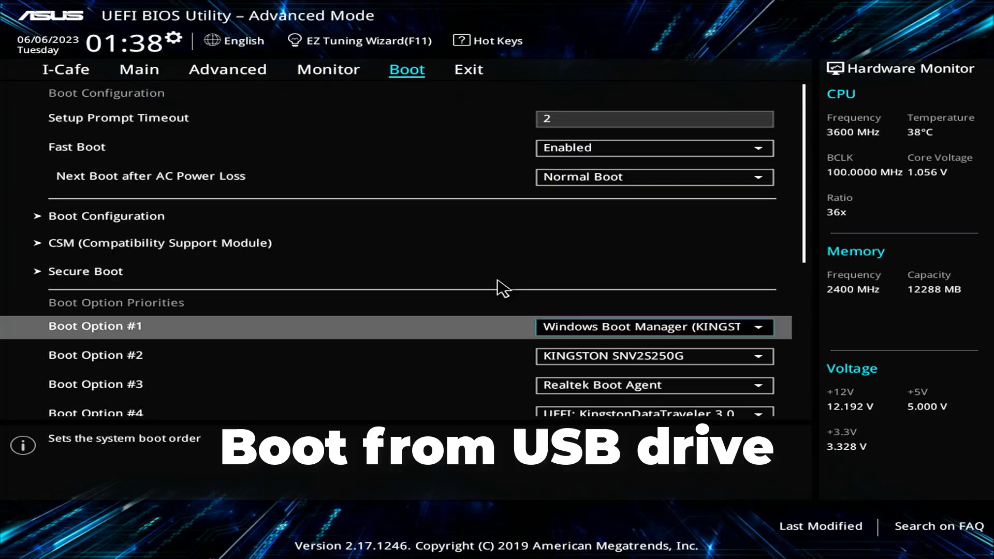
key("Return")
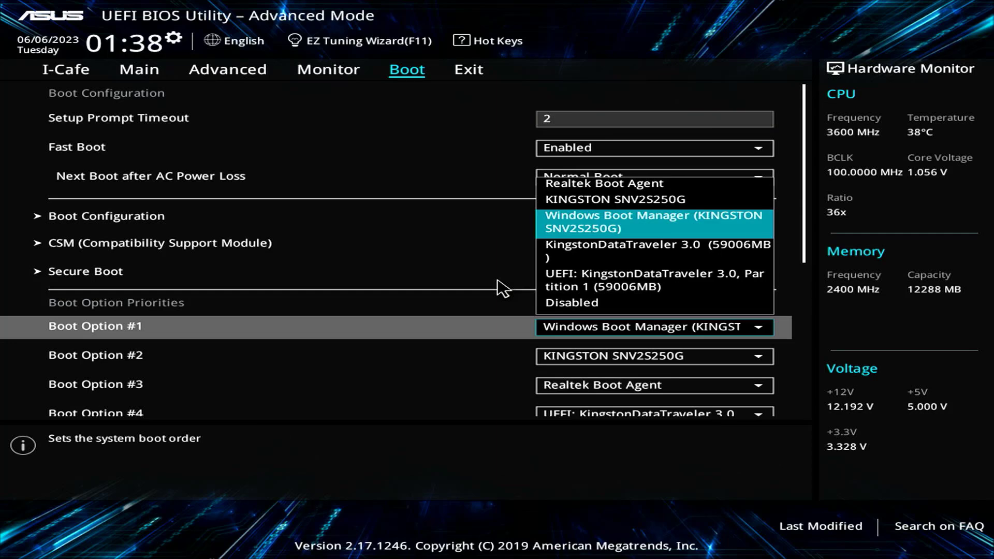
key("Down")
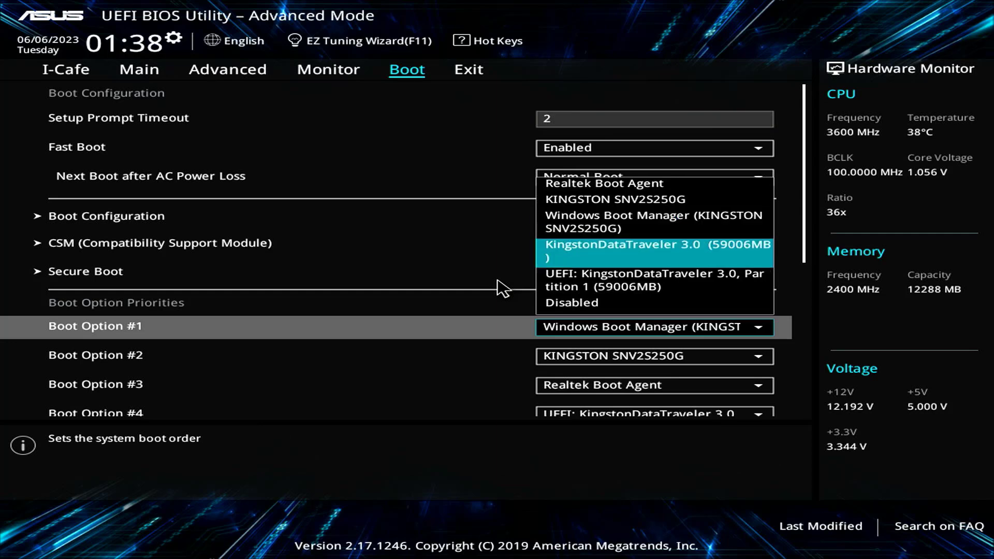
key("Return")
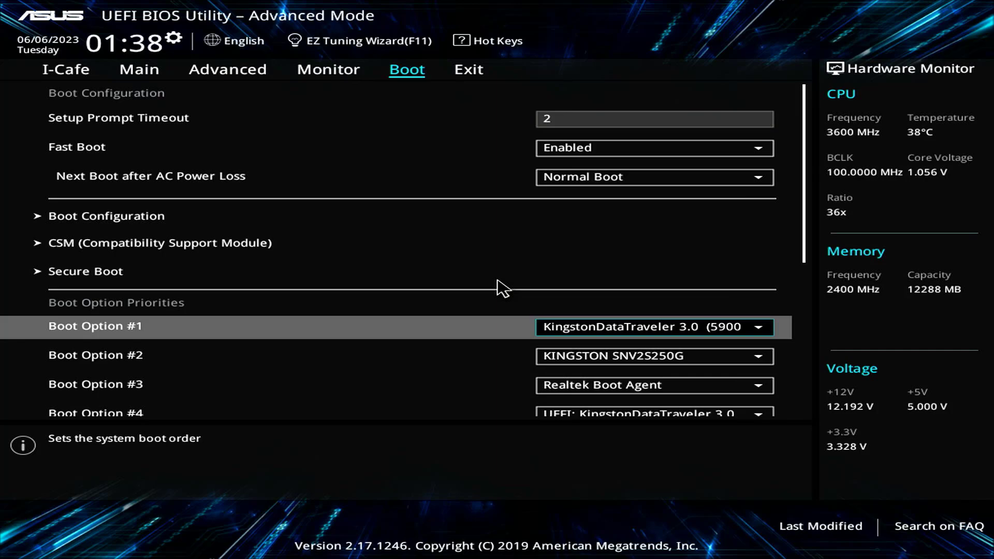
key("F10")
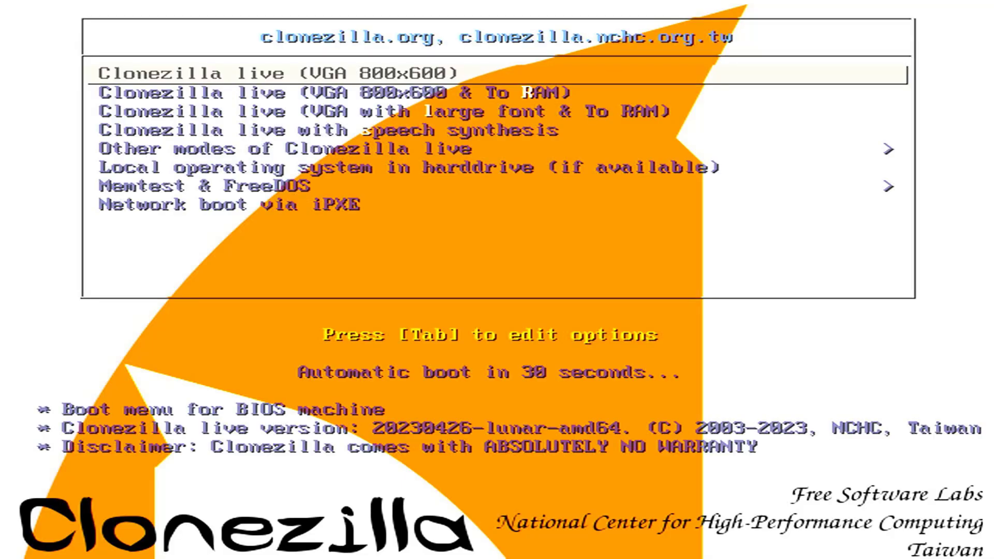
- Boot Clonezilla live To RAM with English and the US keyboard, then choose device-image mode
key("Down")
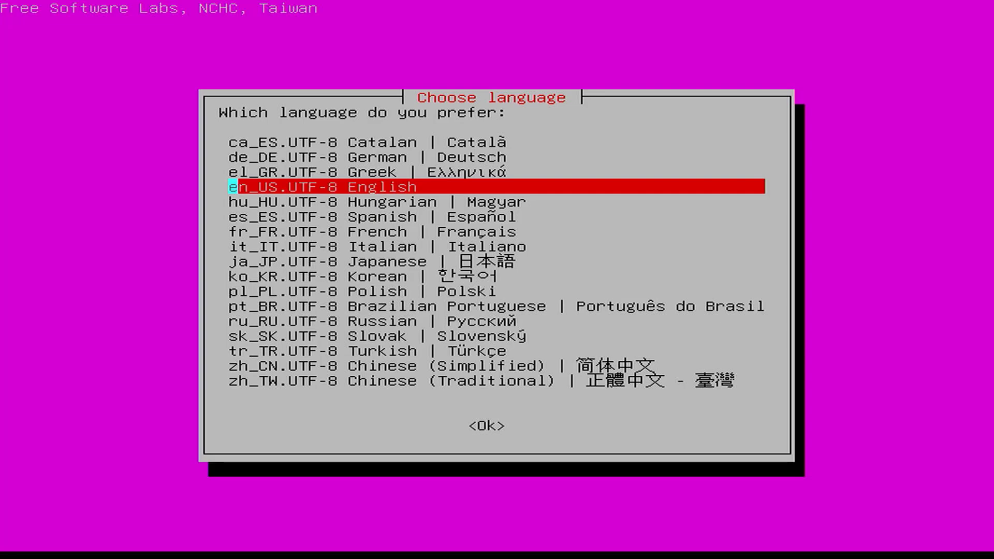
key("Tab")
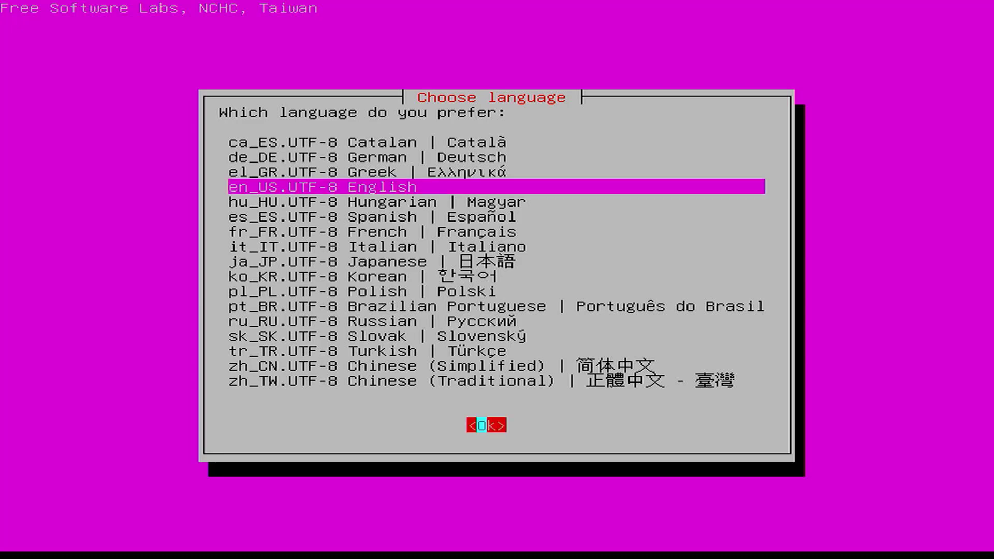
key("Return")
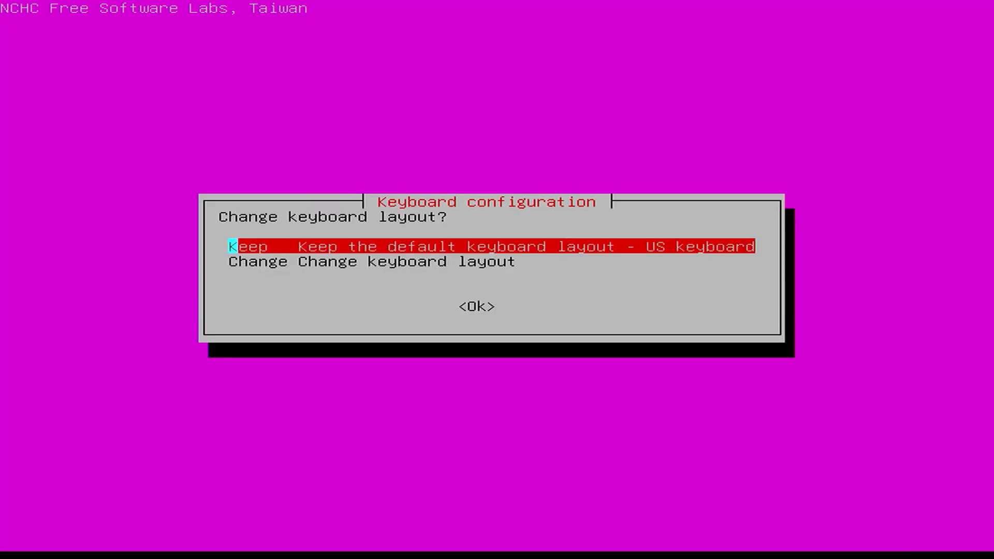
key("Tab")
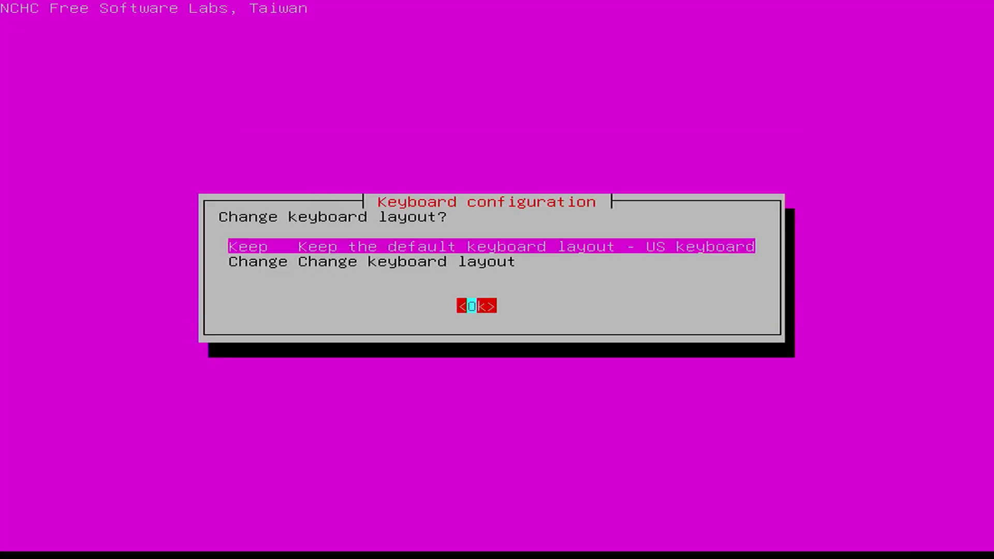
key("Return")
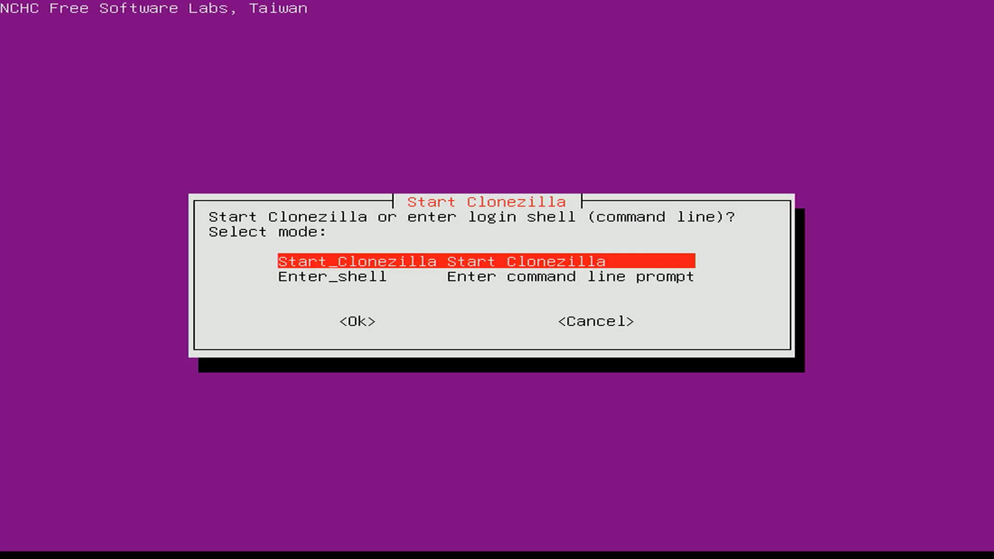
key("Tab")
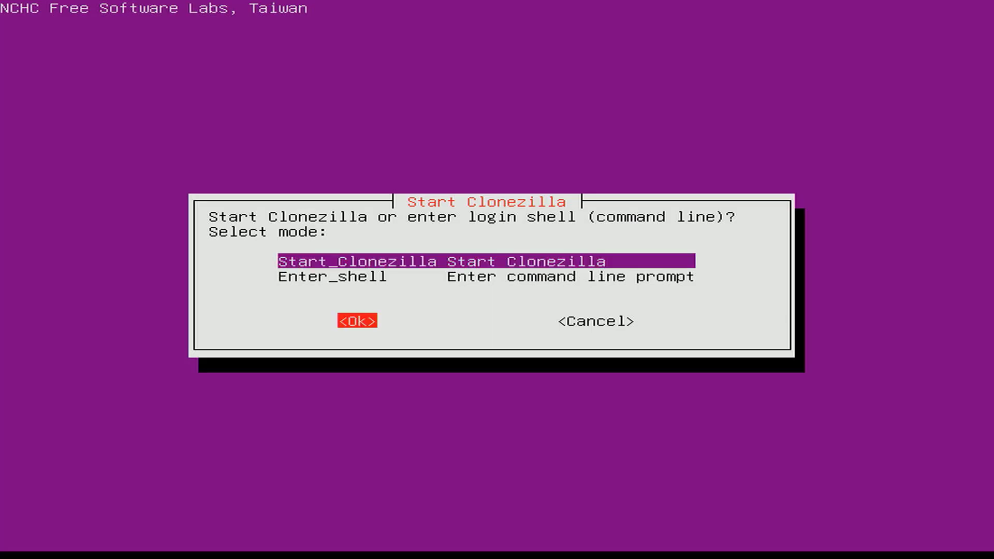
key("Return")
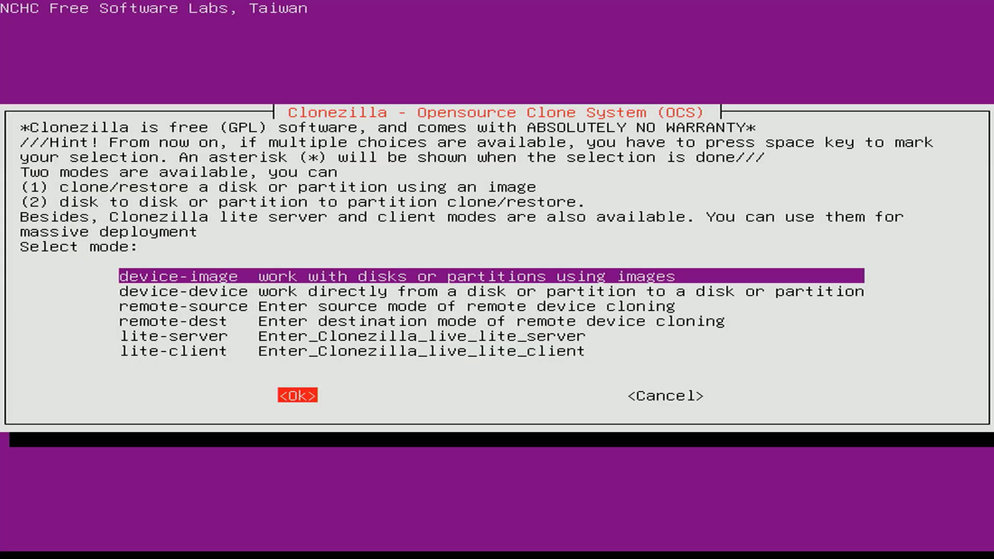
key("Return")
- Use a local device for the image directory and stop the disk scan
key("Tab")
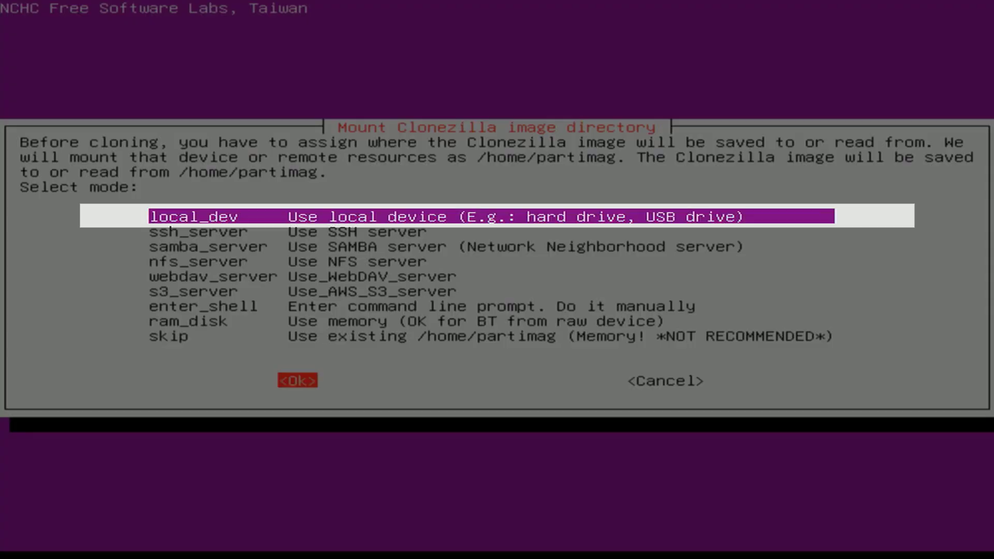
key("Return")
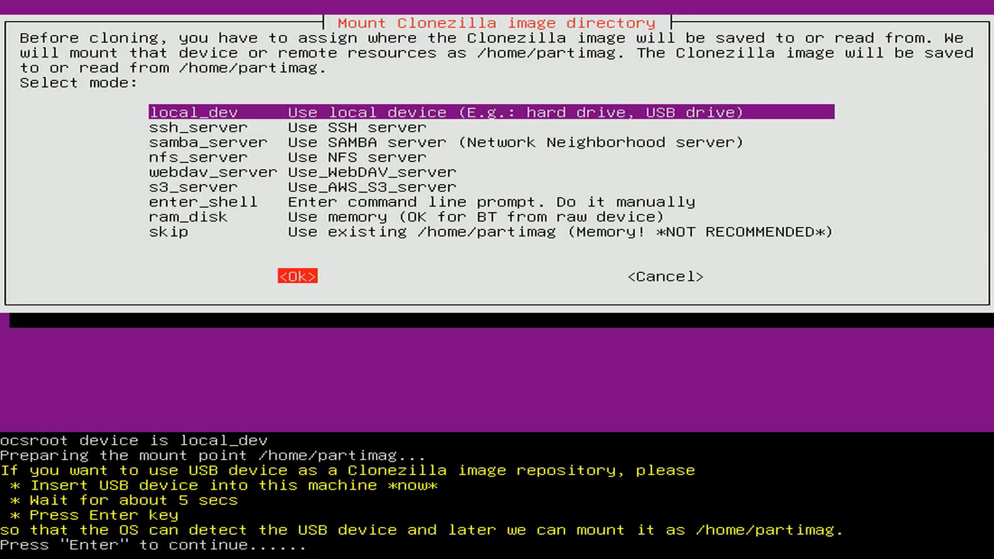
key("Return")
key("ctrl+c")
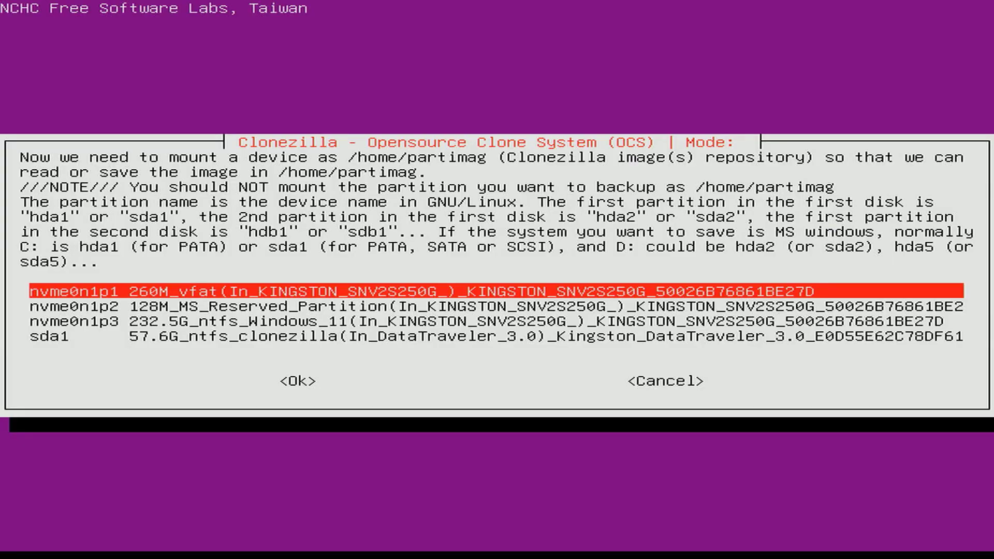
- Mount sda1 without a file system check and accept its root as the image repository
key("Down")
key("Down")
key("Down")
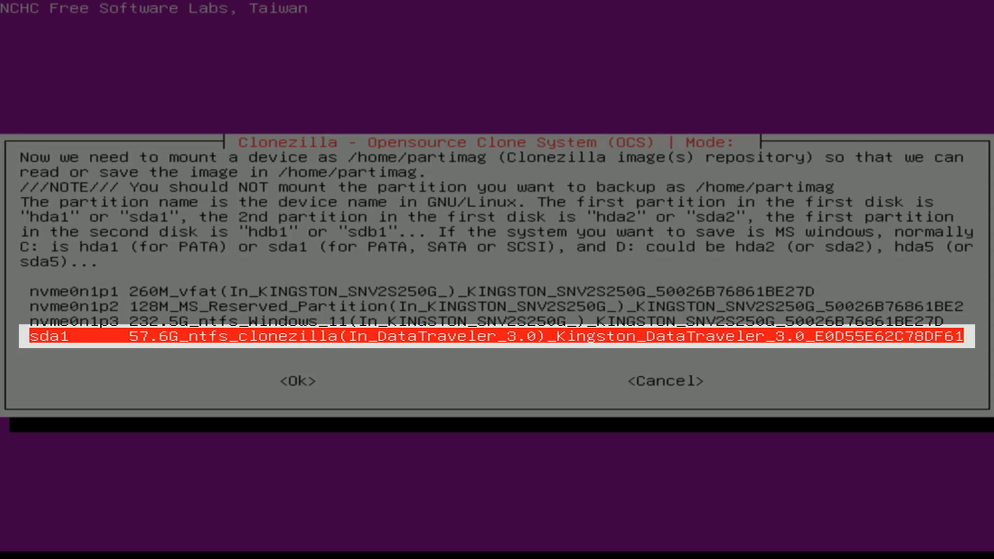
key("Tab")
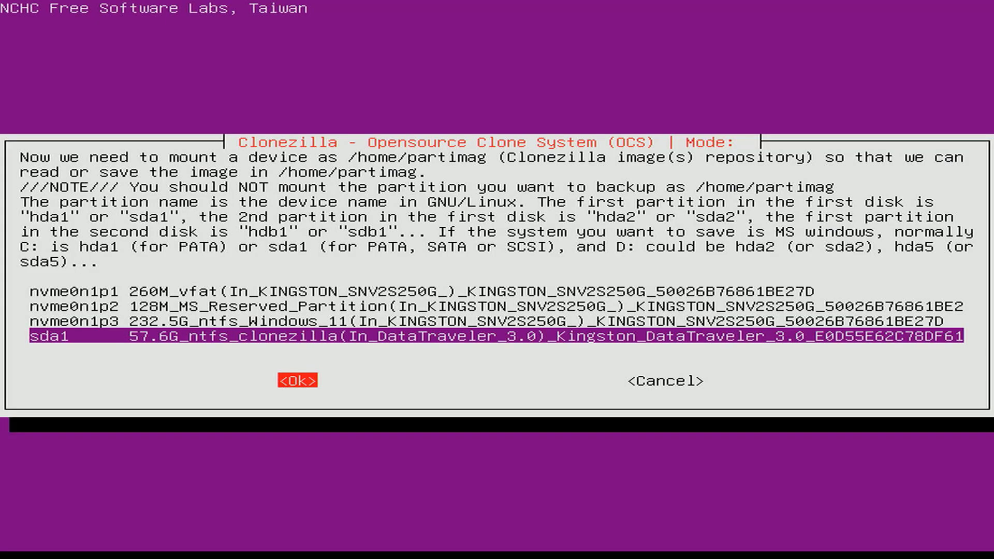
key("Return")
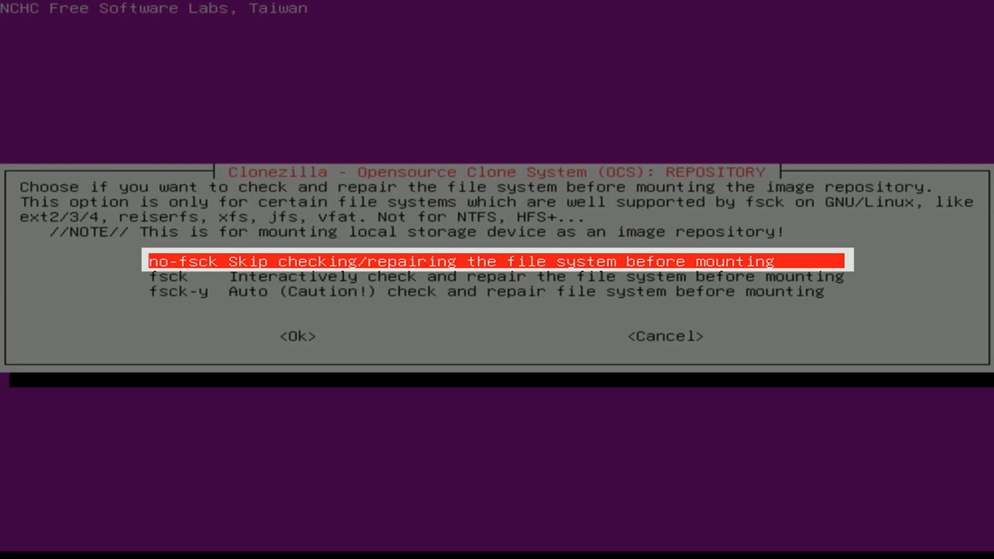
key("Tab")
key("Return")
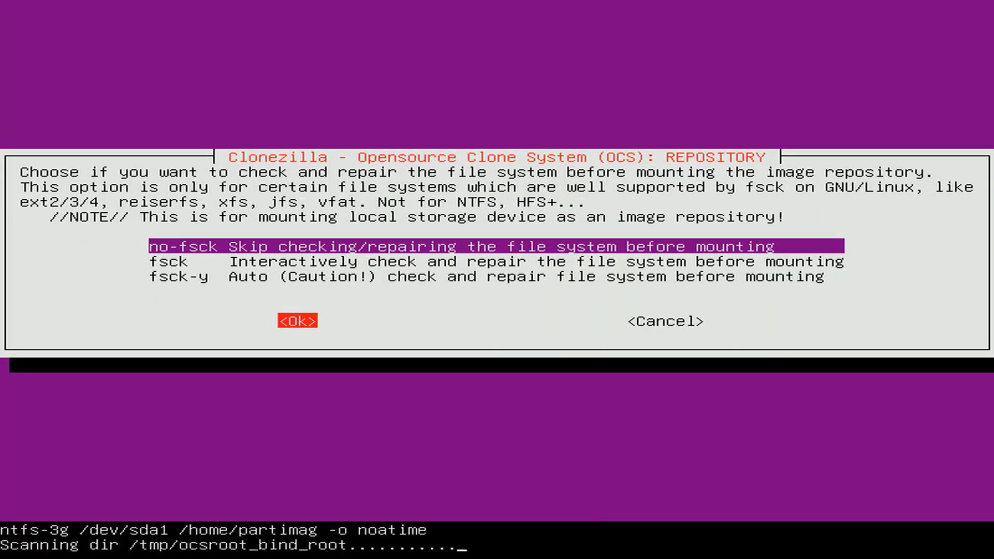
key("Tab")
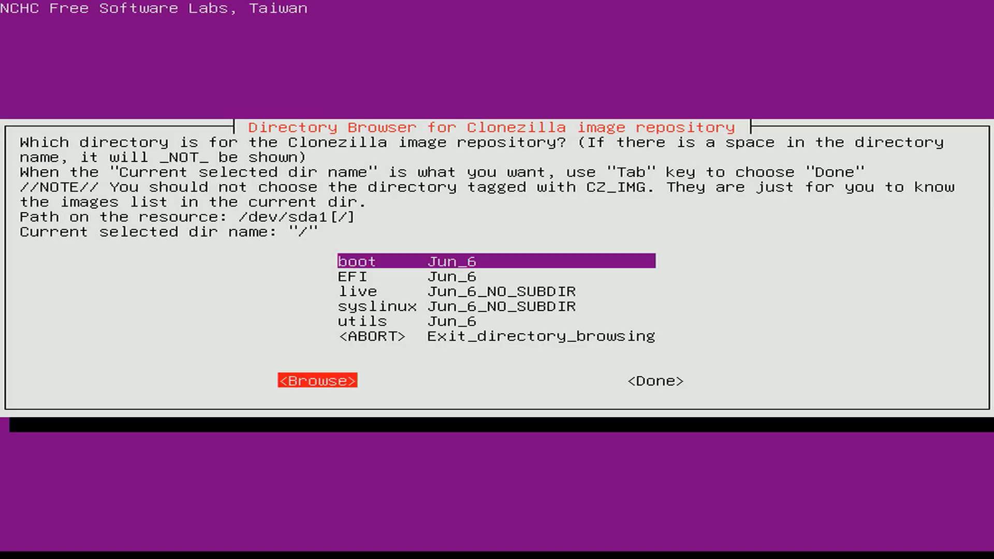
key("Tab")
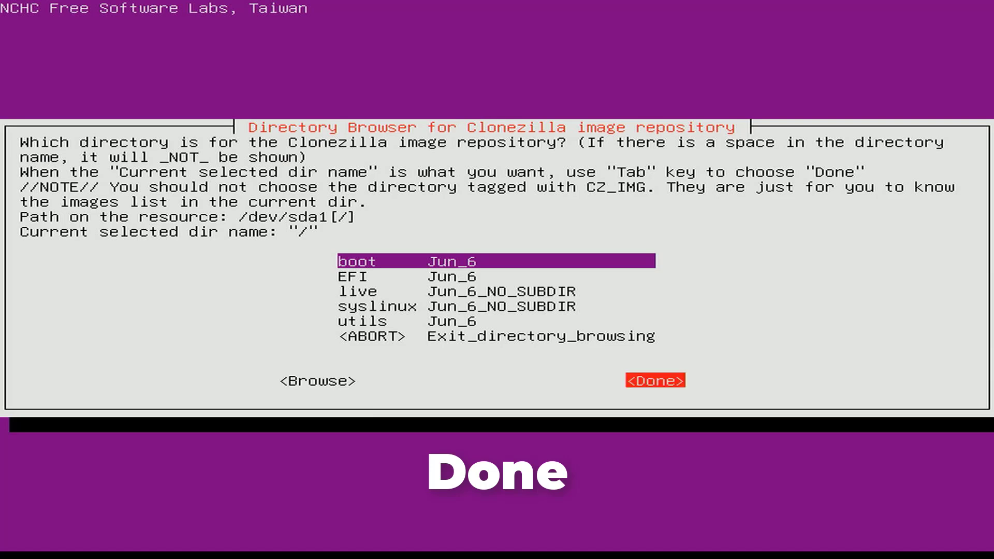
key("Return")
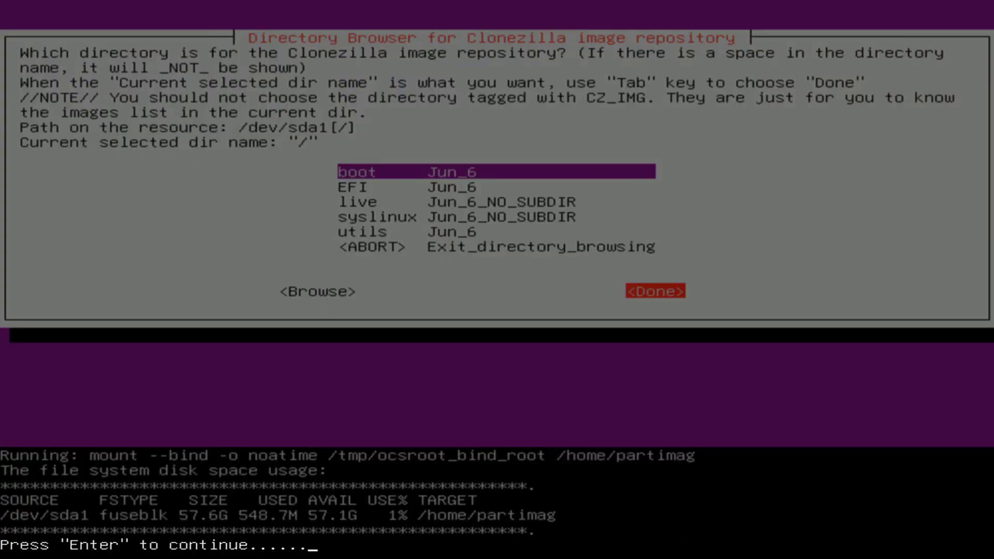
key("Return")
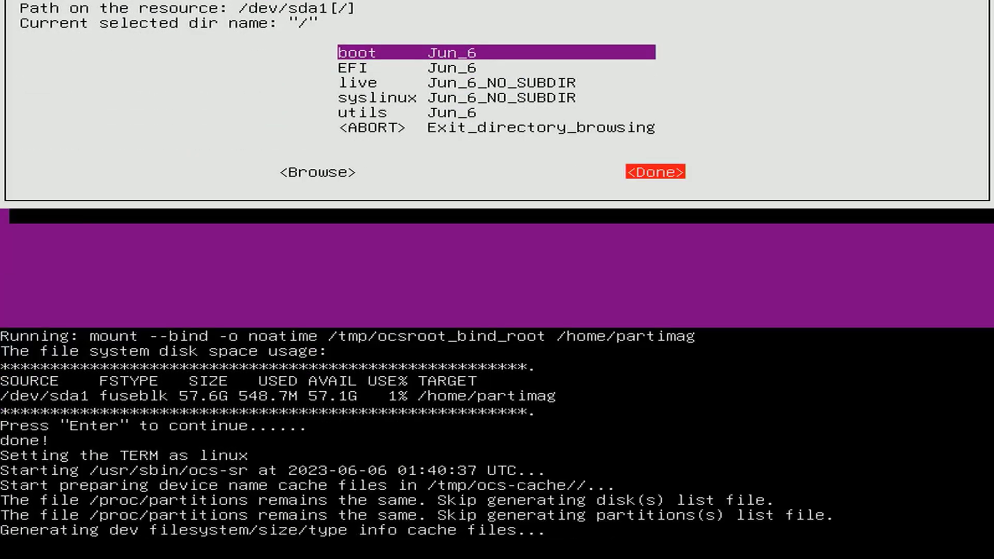
key("Tab")
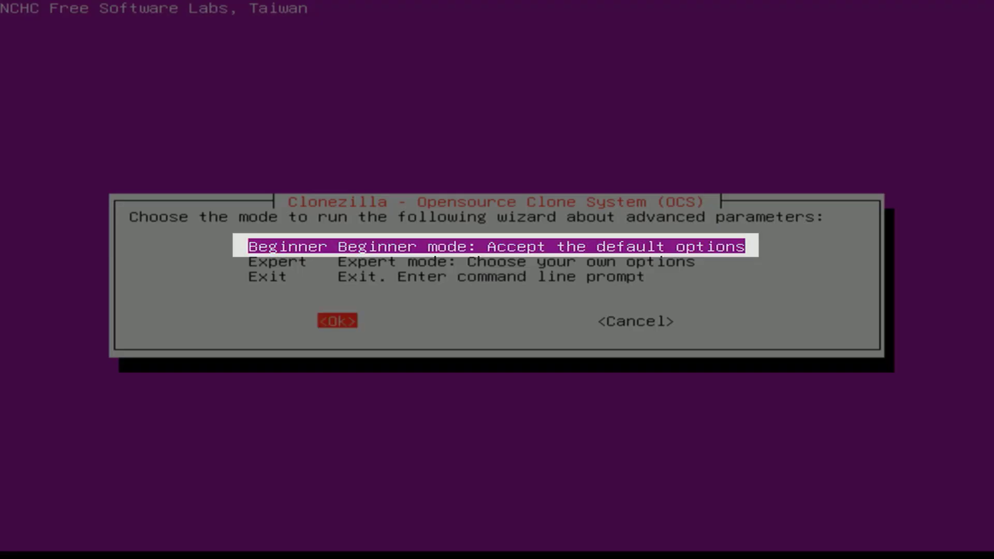
key("Return")
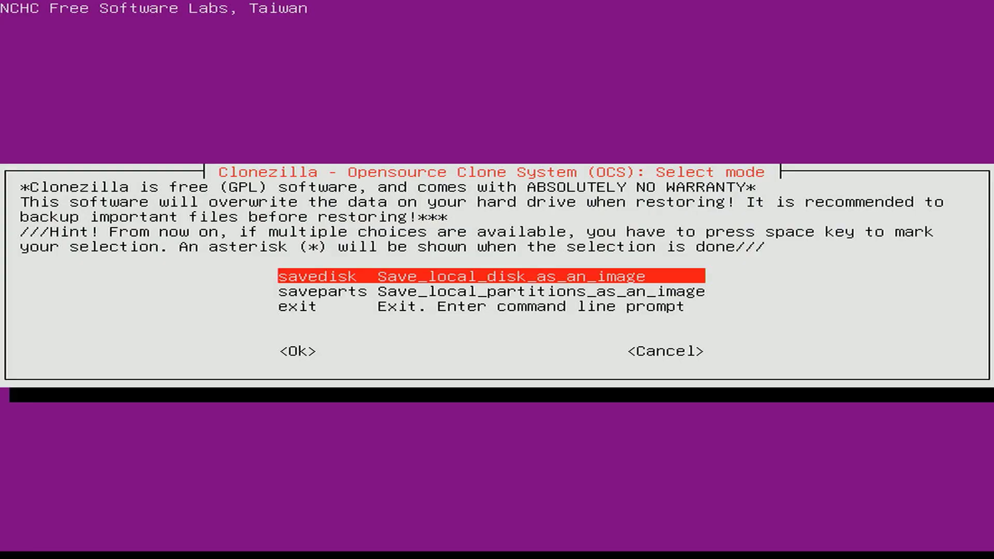
key("Tab")
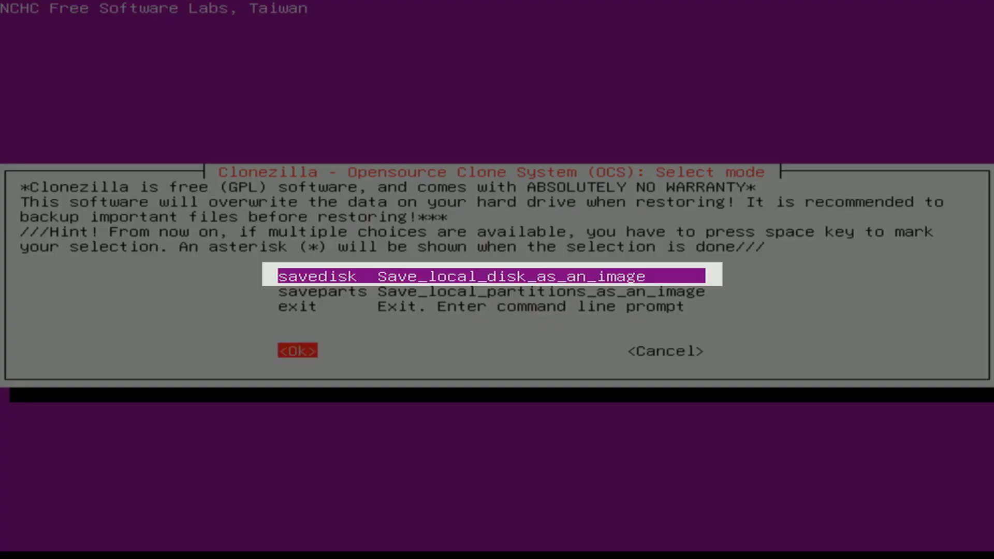
key("Return")
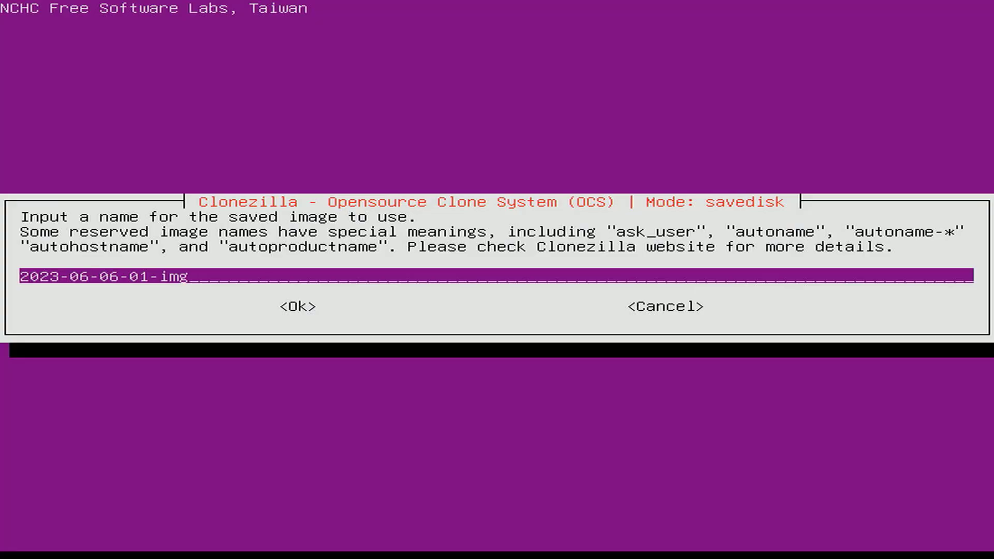
key("Tab")
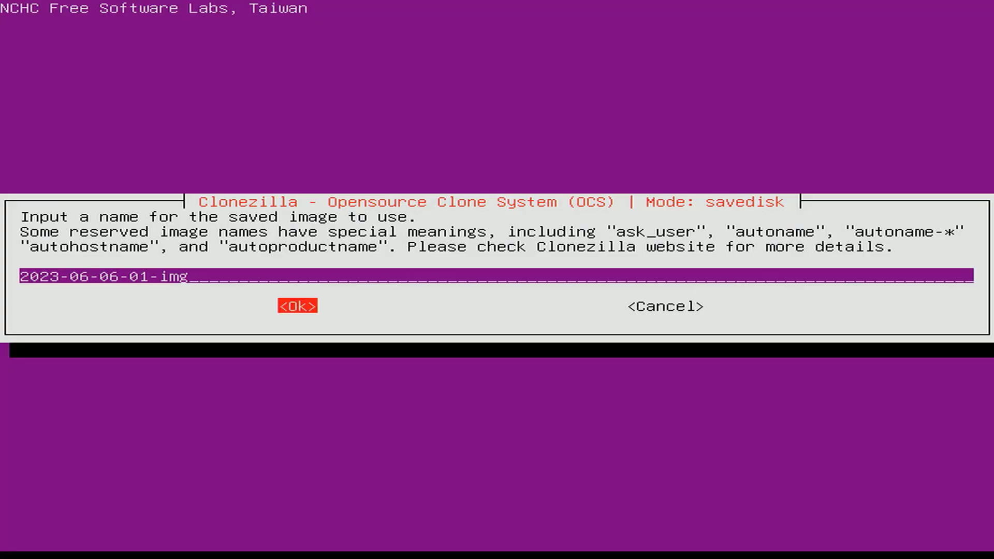
key("Return")
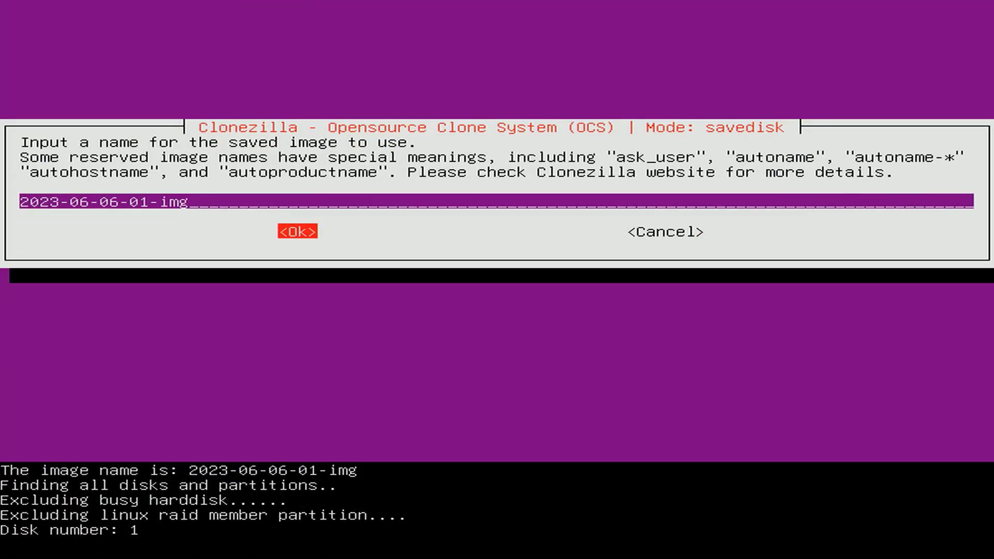
key("Tab")
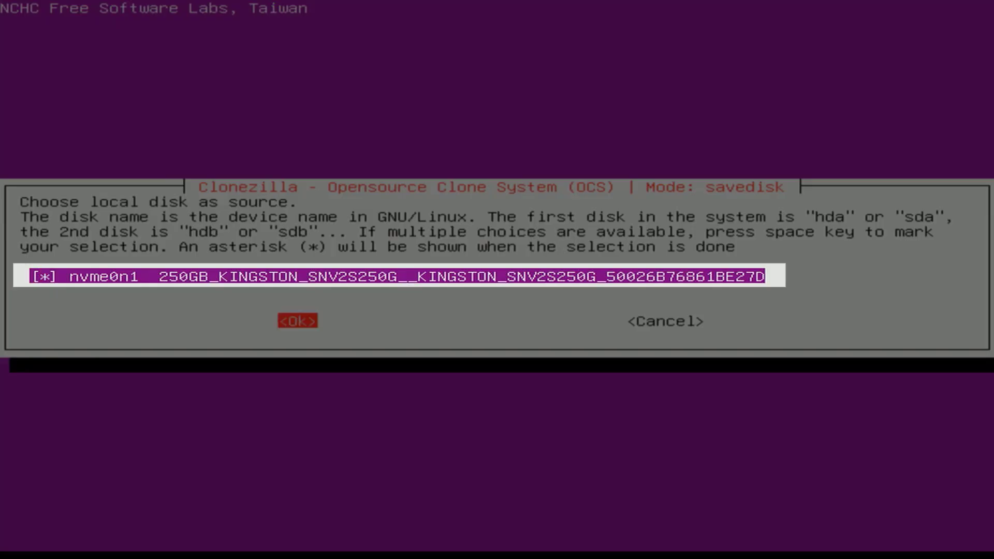
key("Return")
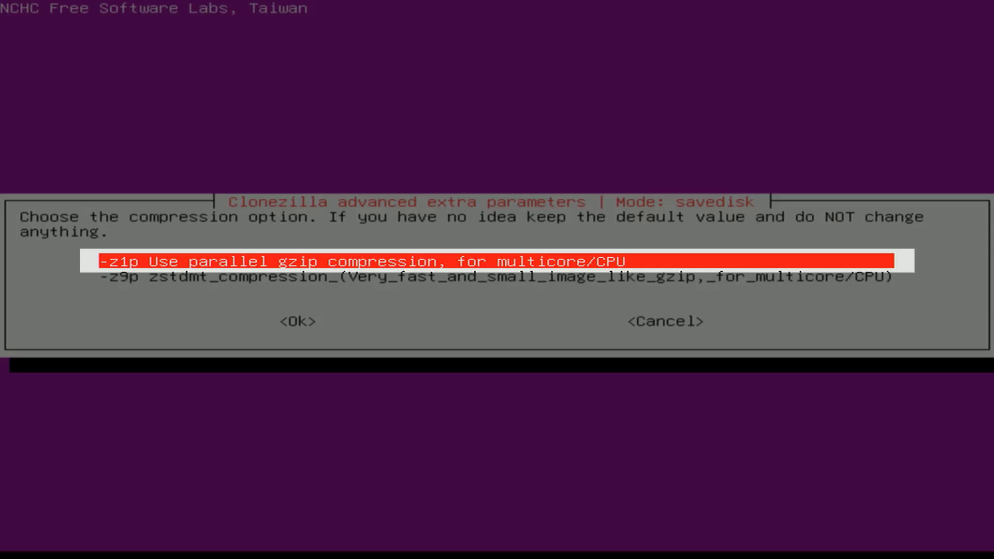
- Use -z1p compression, skip fsck and the image check, no encryption, and -p choose
key("Tab")
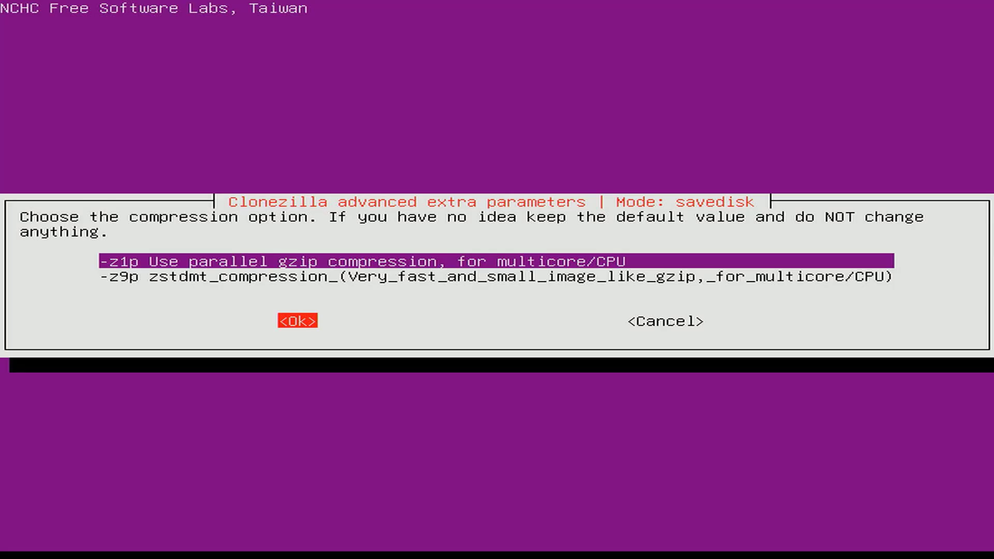
key("Return")
key("Tab")
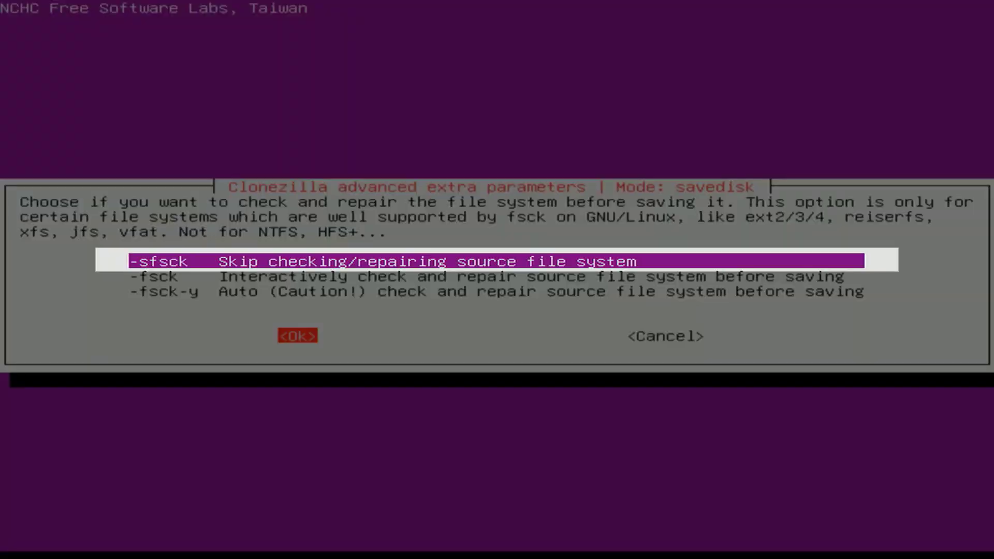
key("Return")
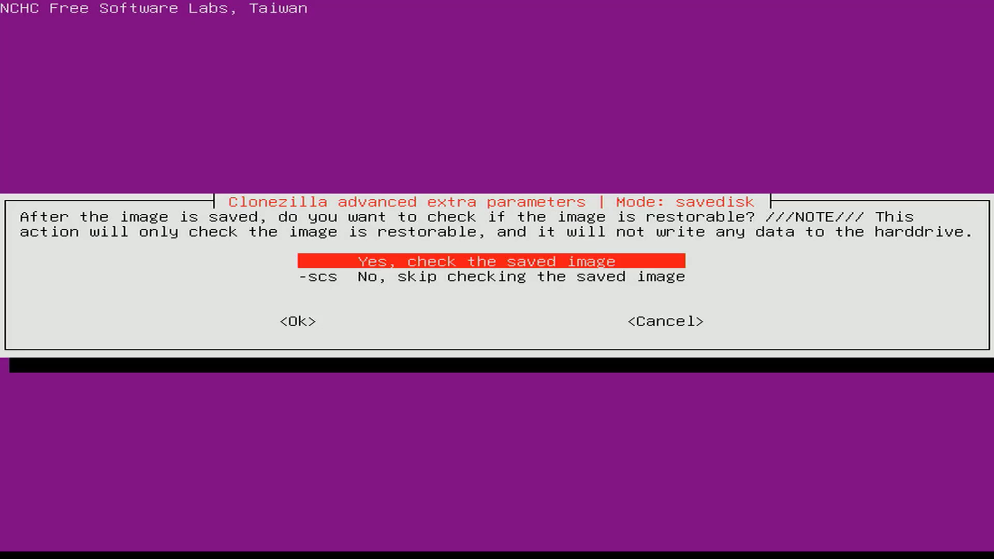
key("Down")
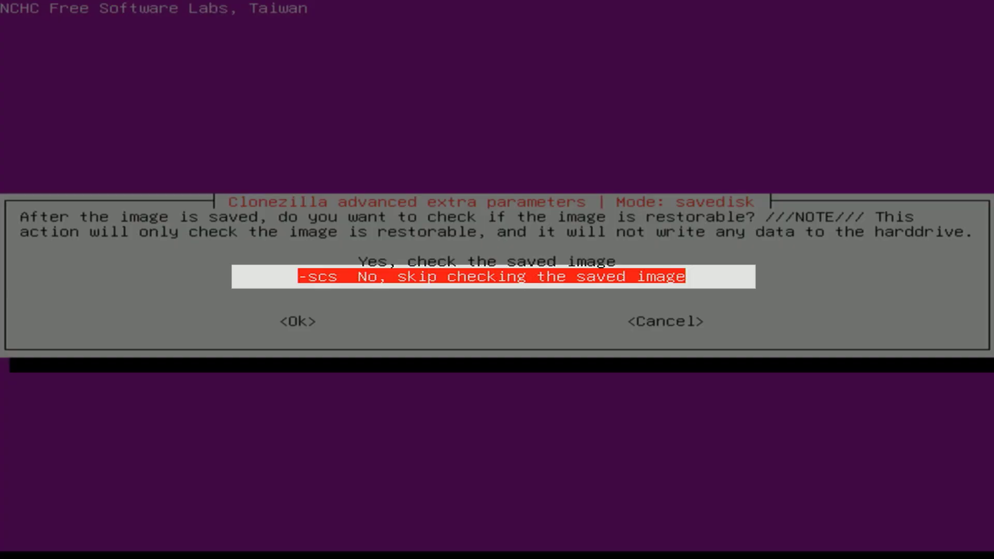
key("Tab")
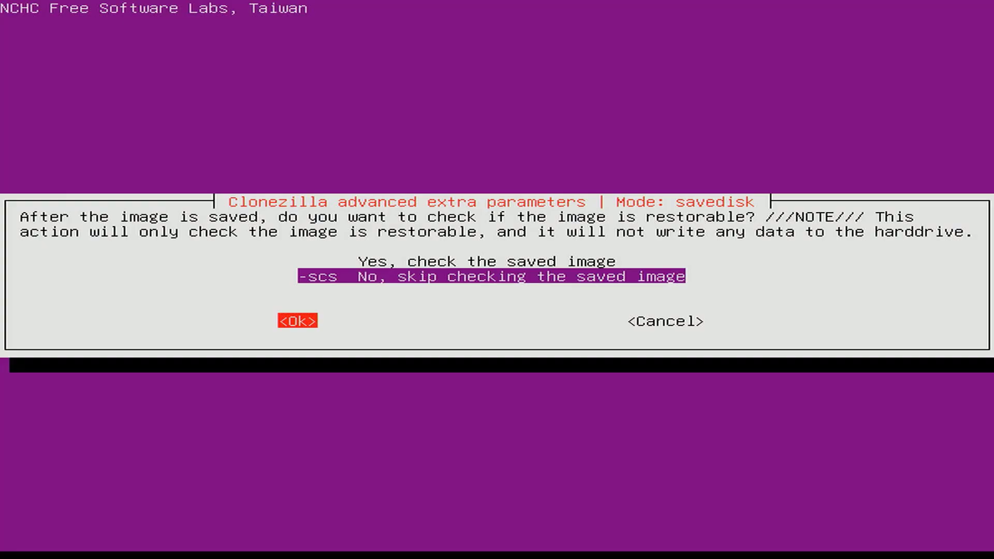
key("Return")
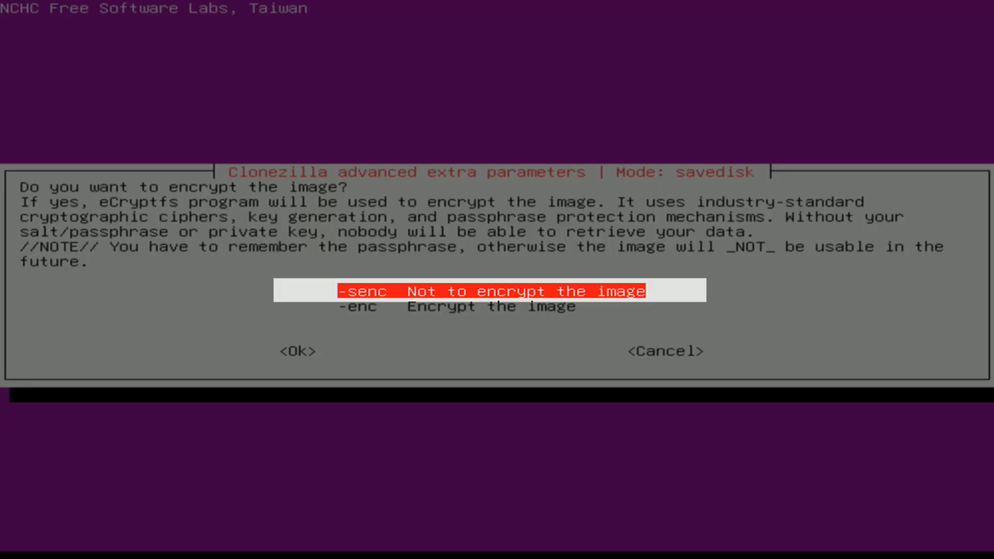
key("Tab")
key("Return")
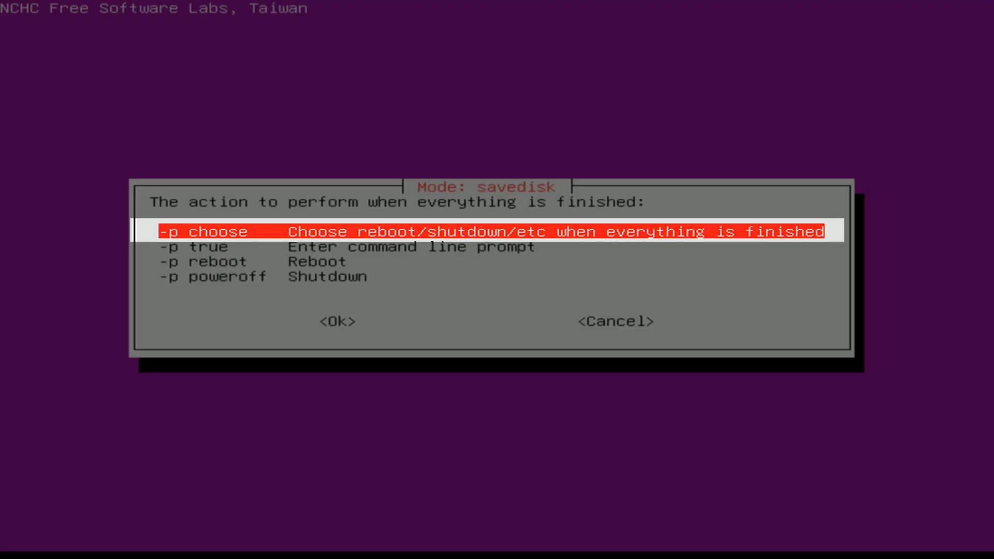
key("Tab")
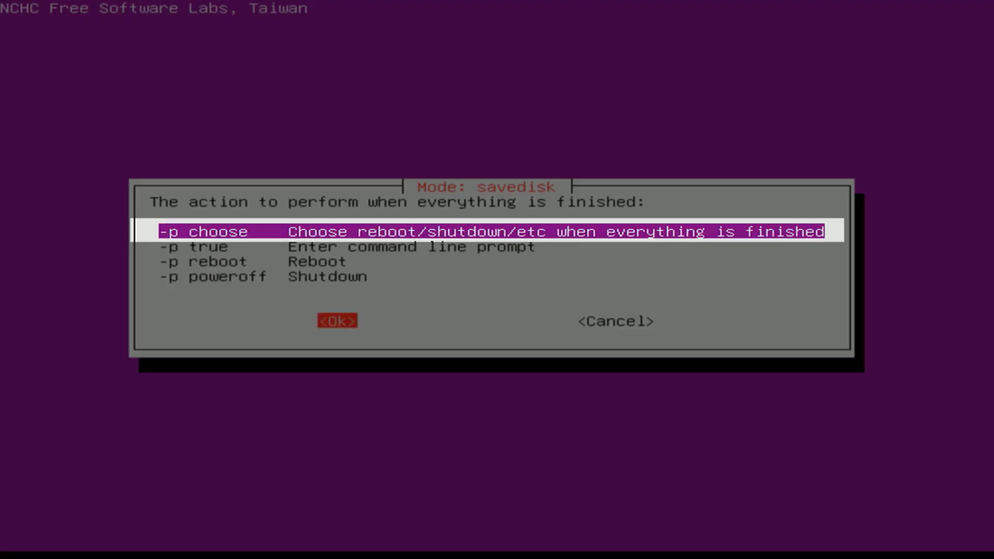
key("Return")
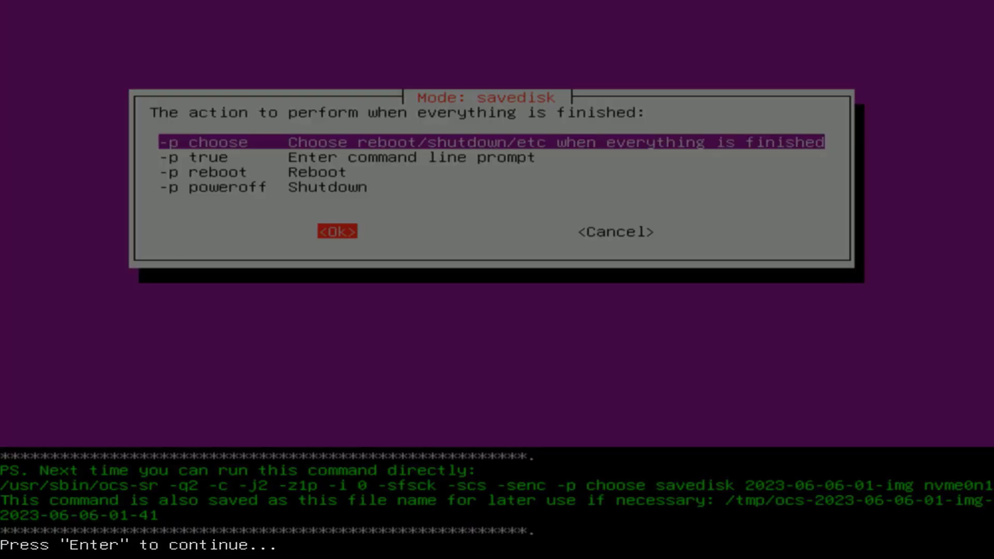
- Confirm the savedisk command with y, let the image save, then choose reboot
key("Return")
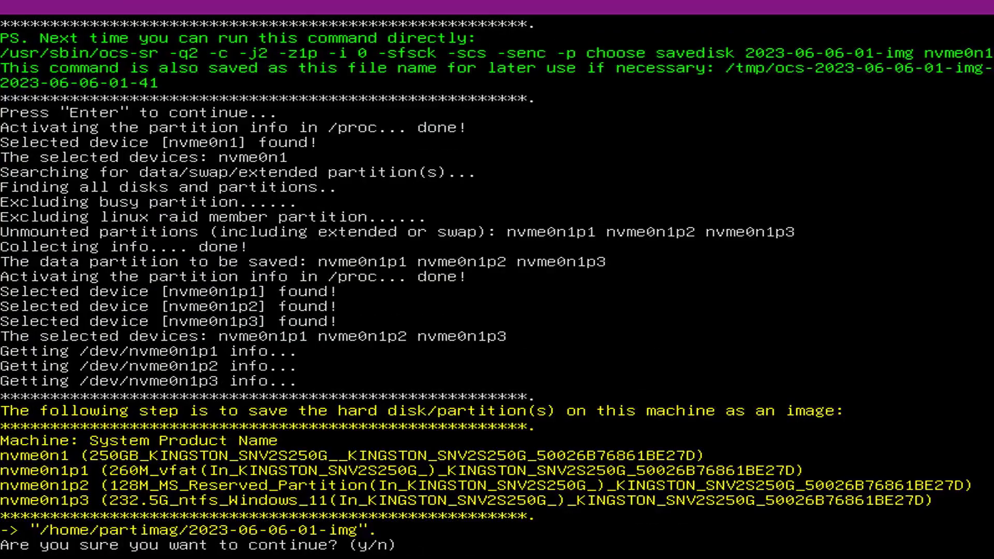
type("y")
key("Return")
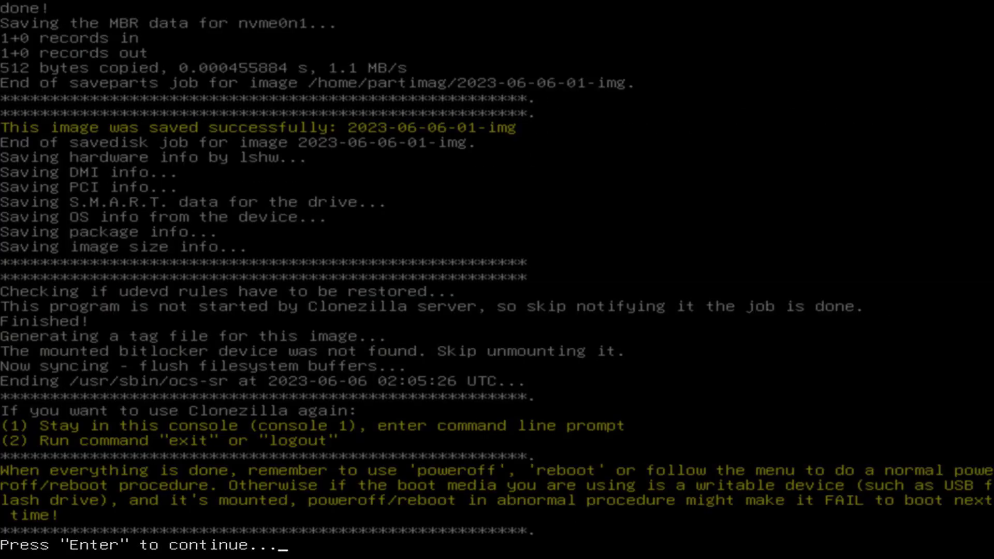
key("Return")
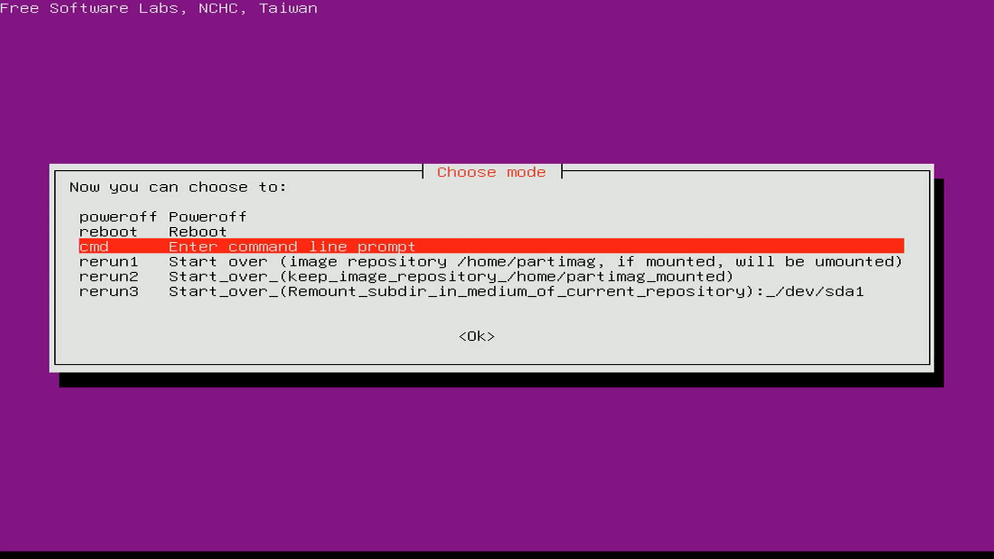
key("Up")
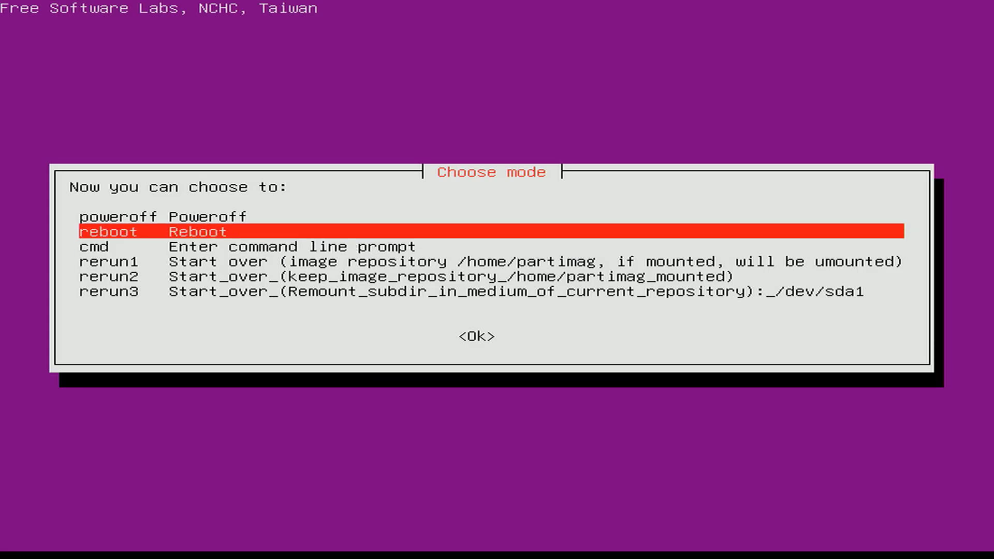
- Reboot, set Windows Boot Manager (KINGSTON SNV2S250G) as Boot Option #1, and save with F10
key("Return")
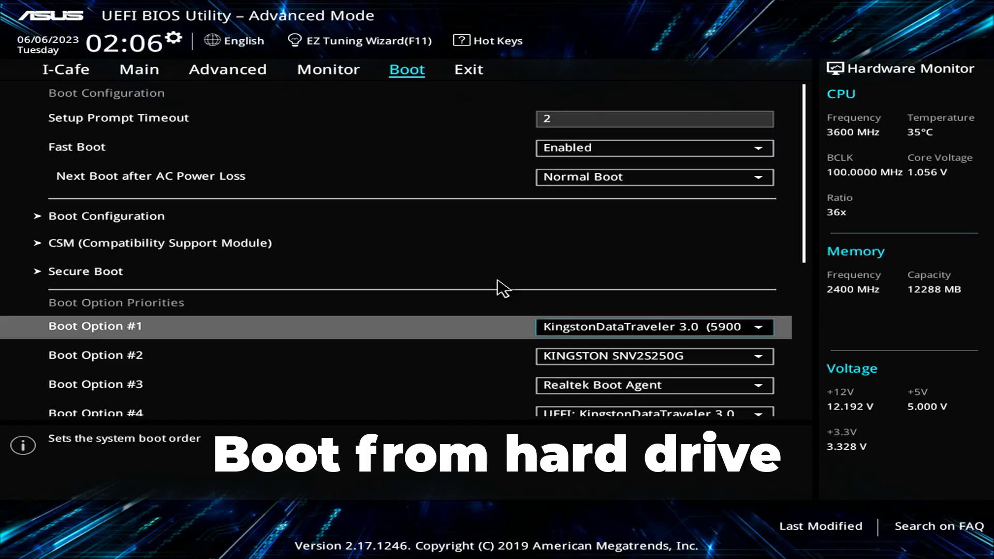
key("Return")
key("Up")
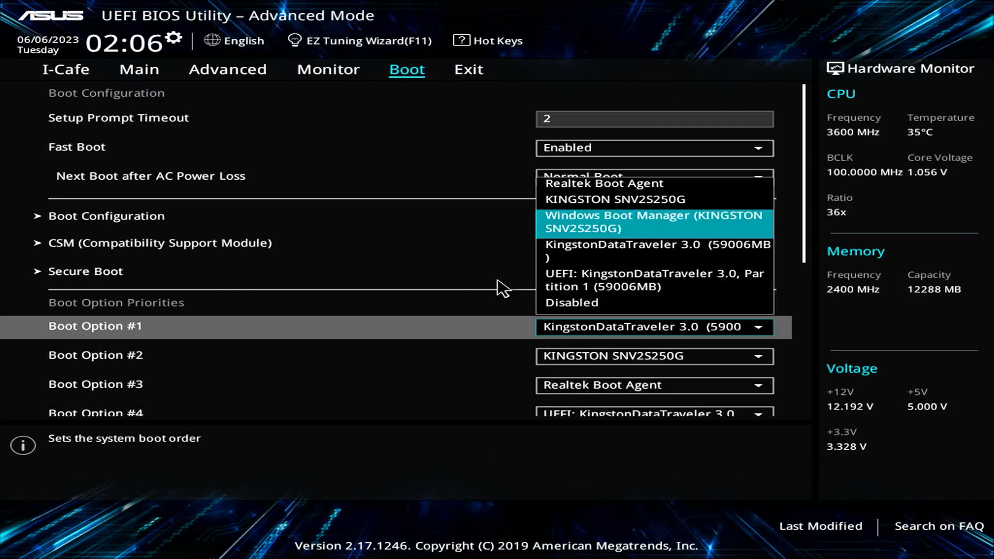
key("Return")
key("F10")
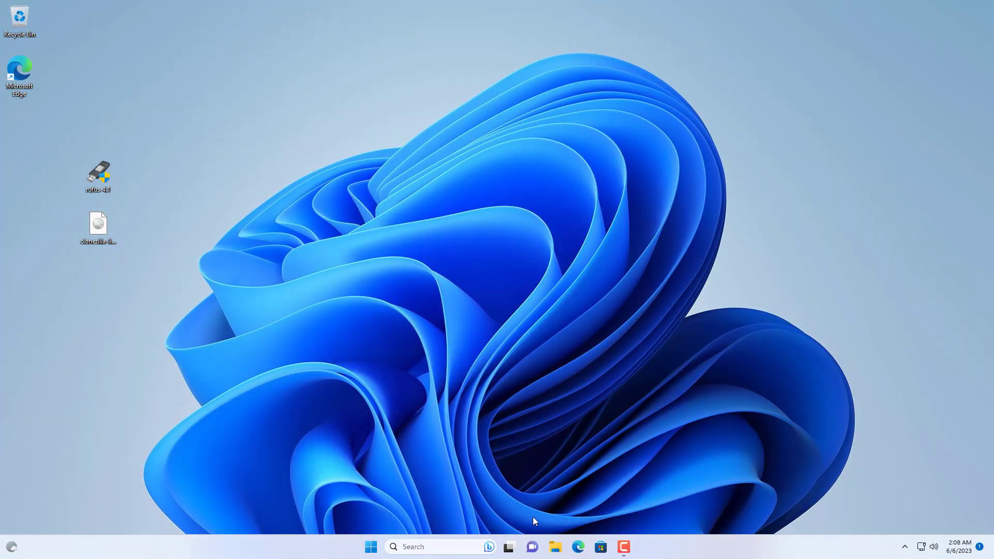
left_click(555, 546)
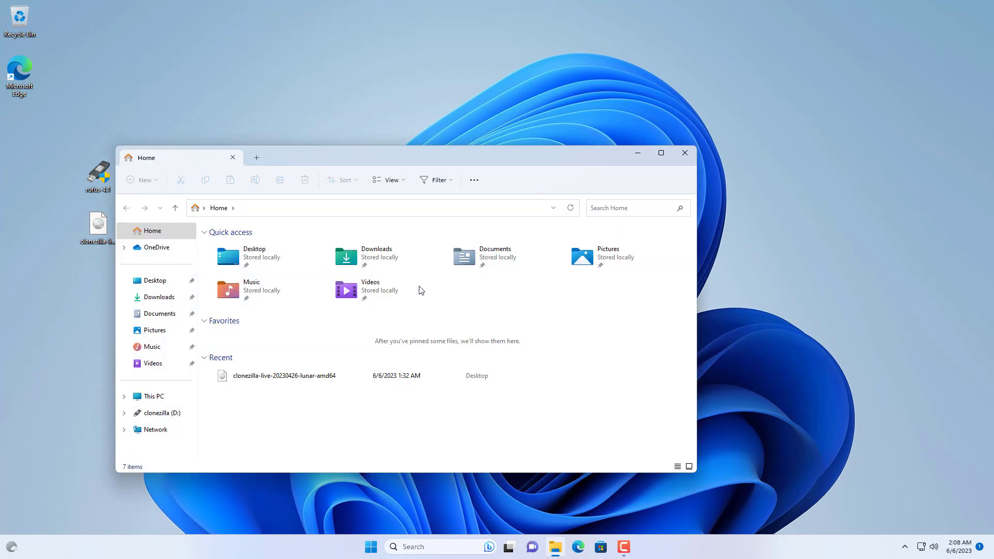
left_click(153, 420)
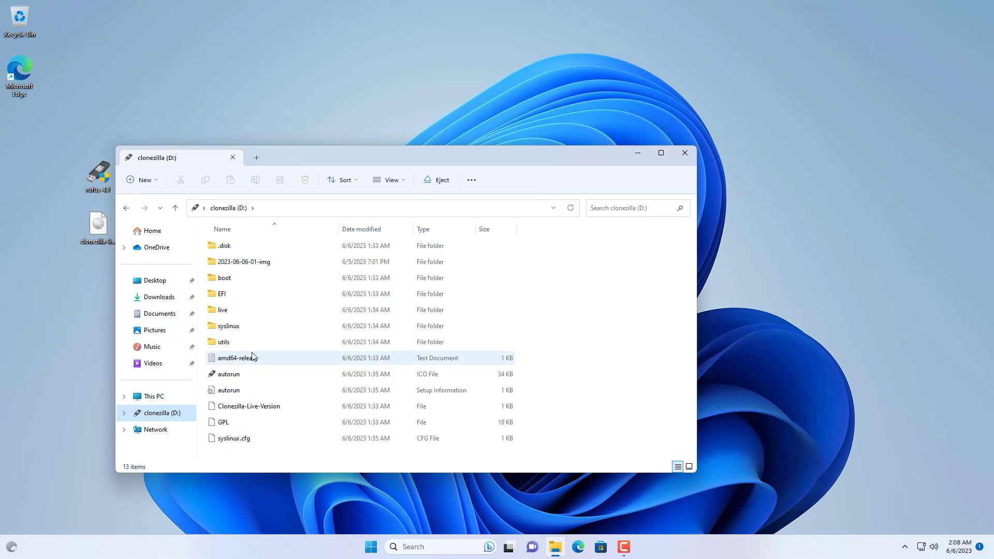
double_click(236, 263)
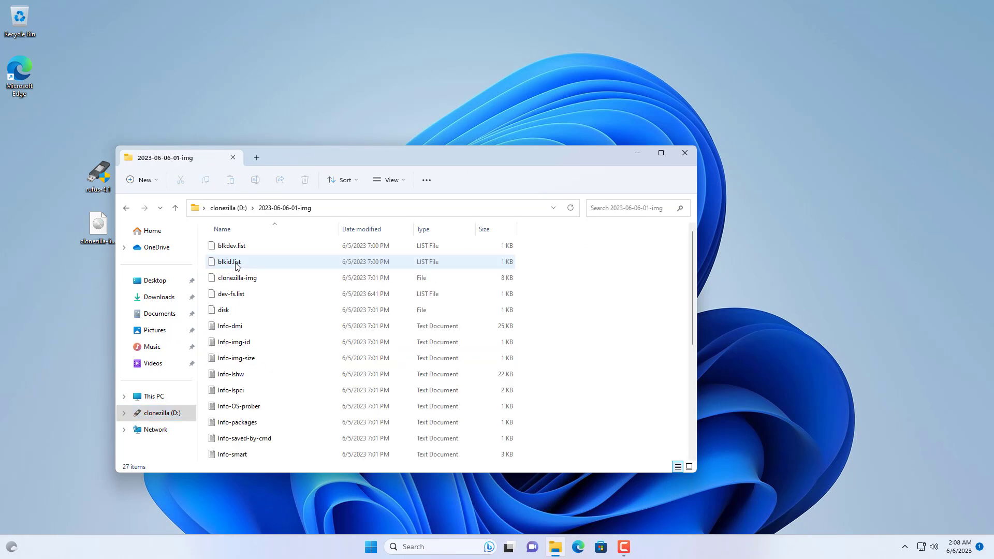
scroll(322, 348, "down", 5)
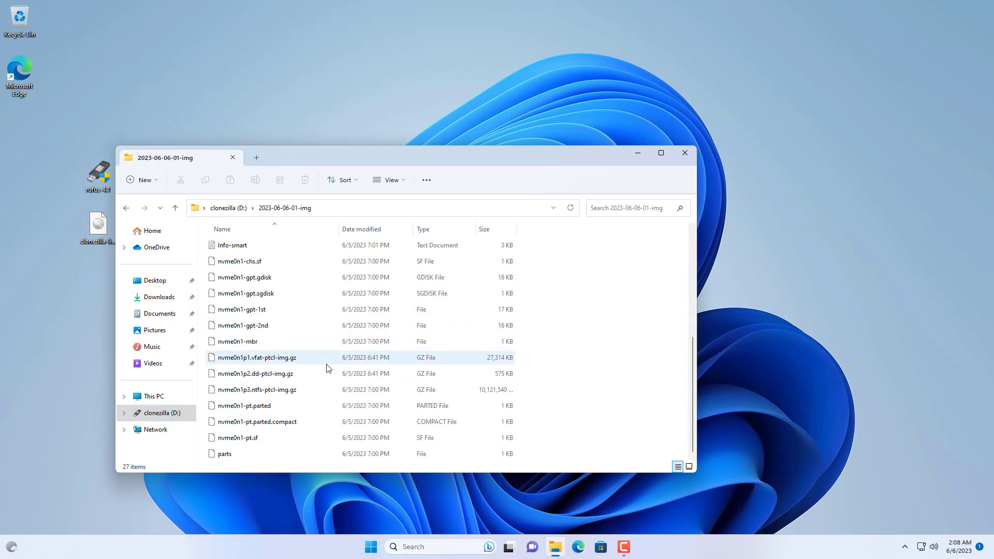
left_click(293, 390)
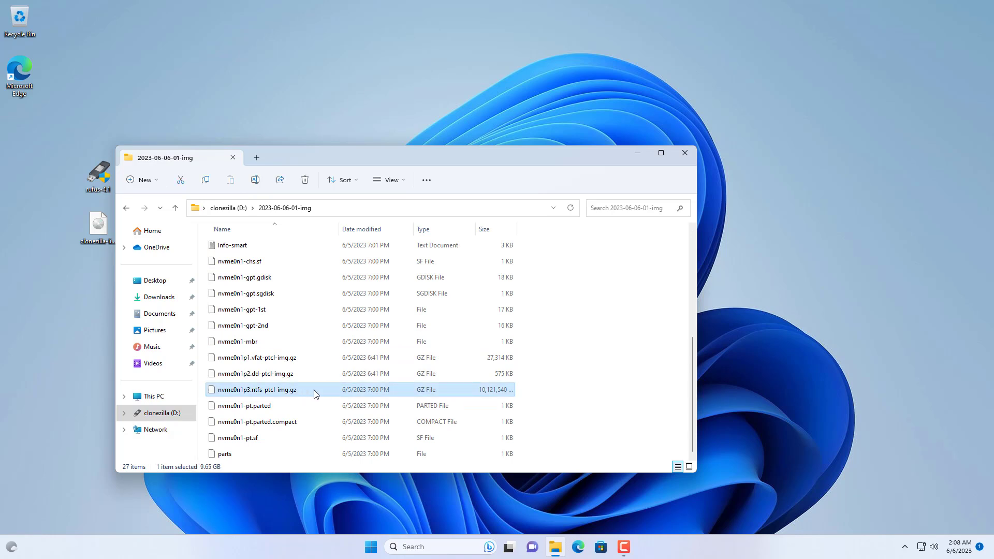
scroll(314, 391, "up", 5)
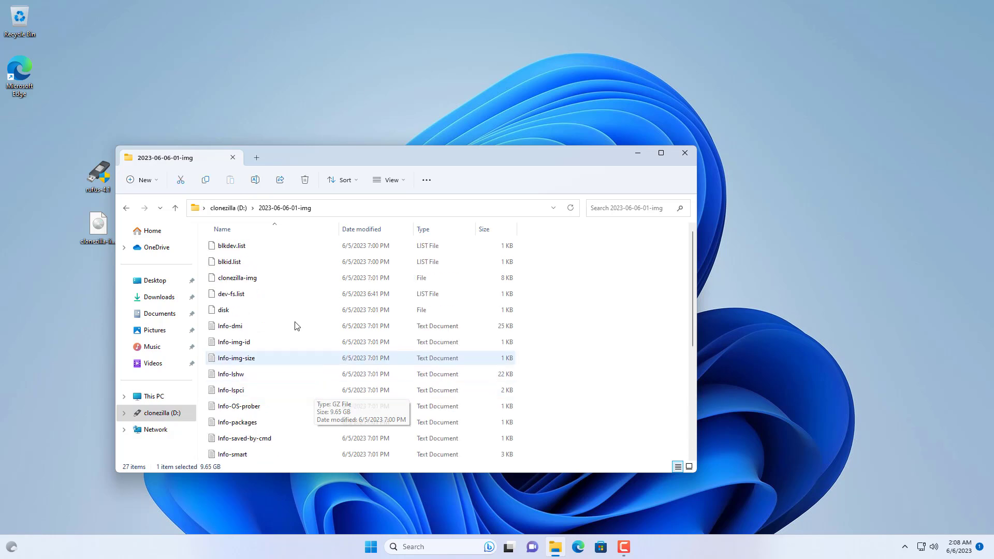
left_click(228, 208)
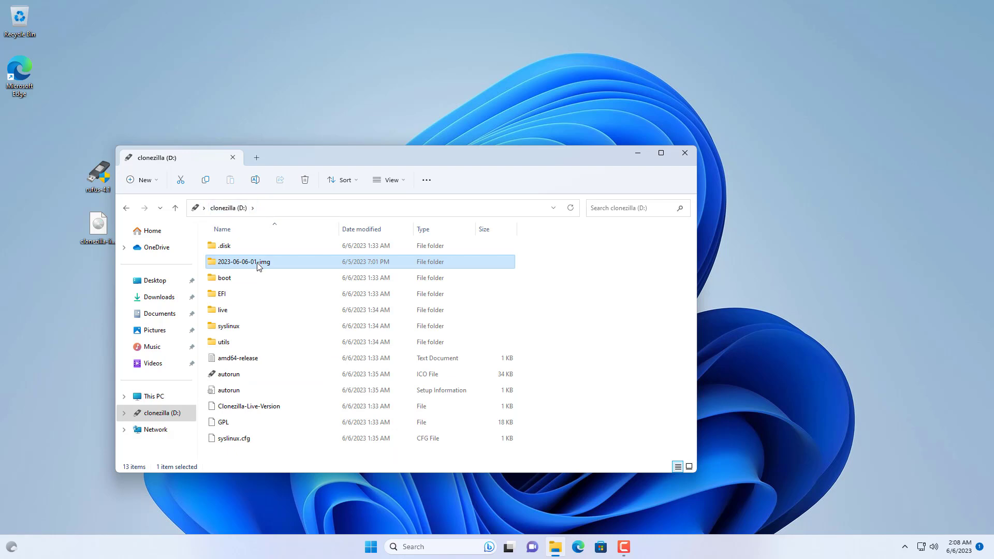
right_click(258, 264)
left_click(307, 412)
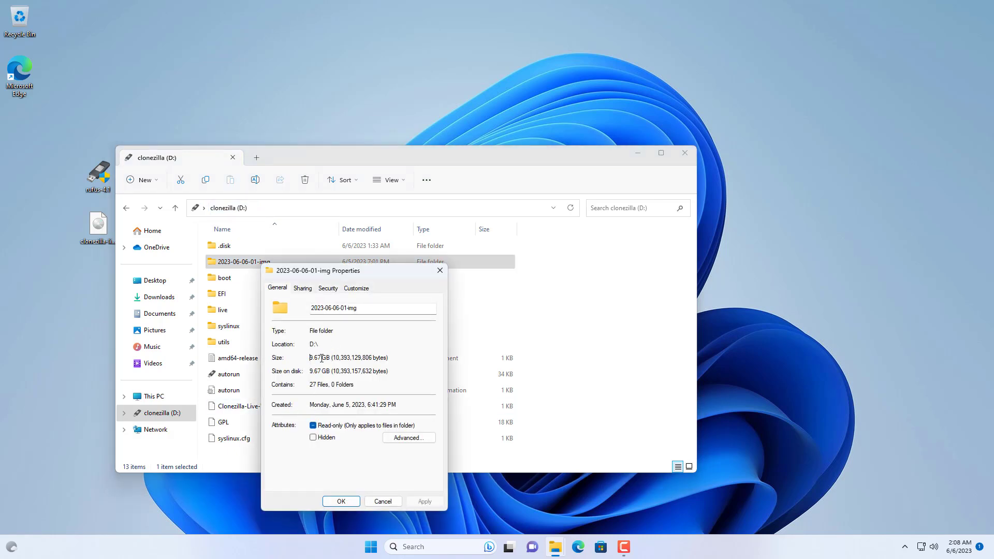
left_click_drag(312, 360, 401, 356)
left_click_drag(374, 311, 313, 305)
left_click(341, 501)
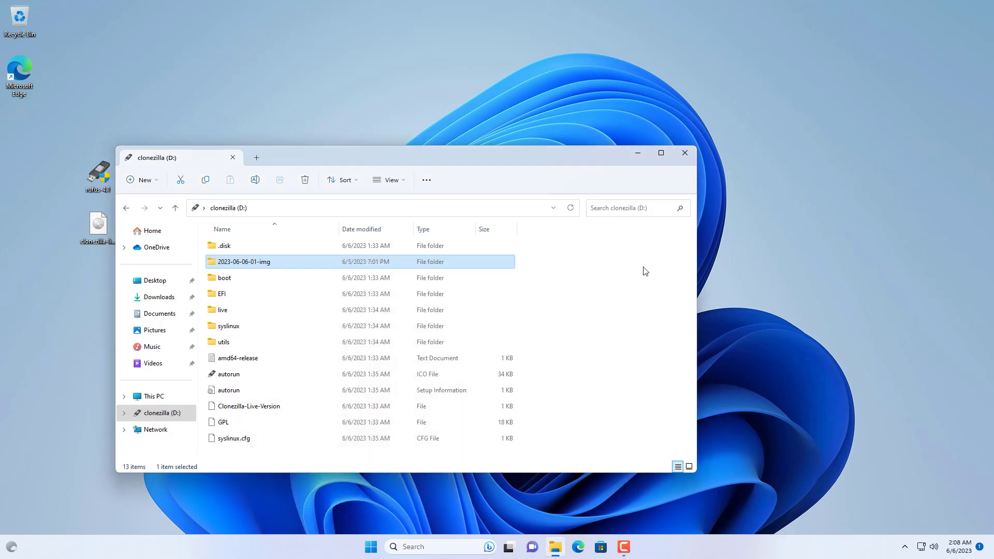
- Close Explorer and move the rufus and clonezilla desktop files into the Recycle Bin
left_click(684, 153)
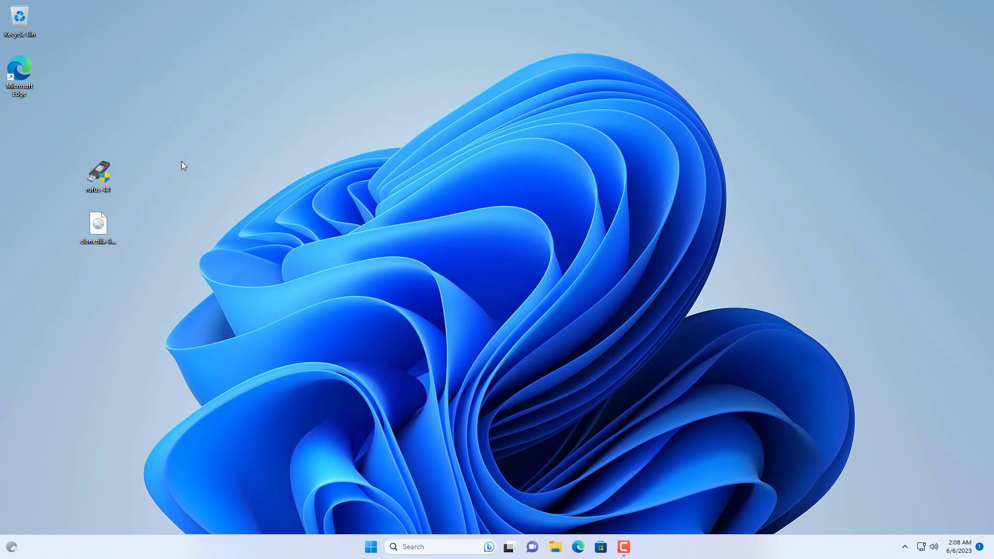
left_click_drag(184, 139, 72, 310)
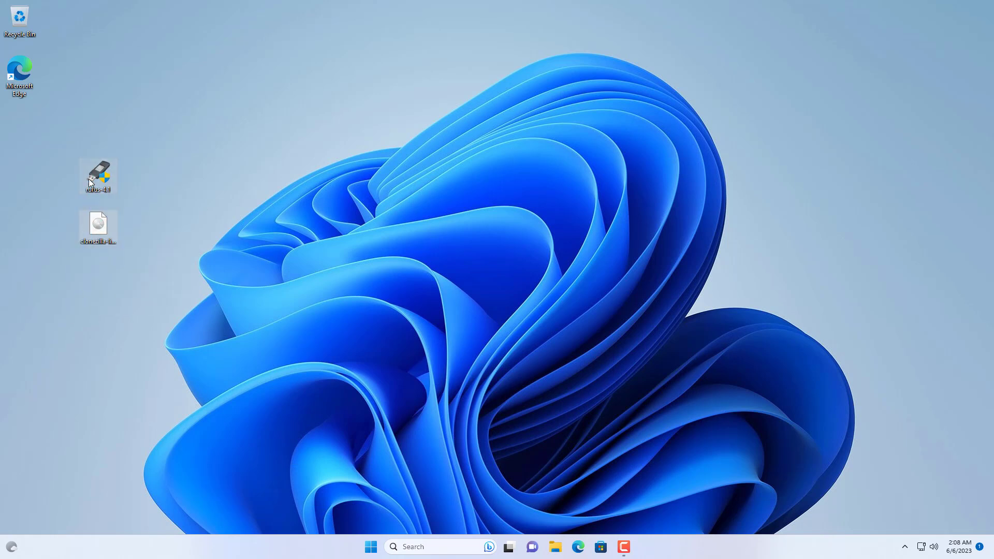
left_click_drag(91, 179, 21, 24)
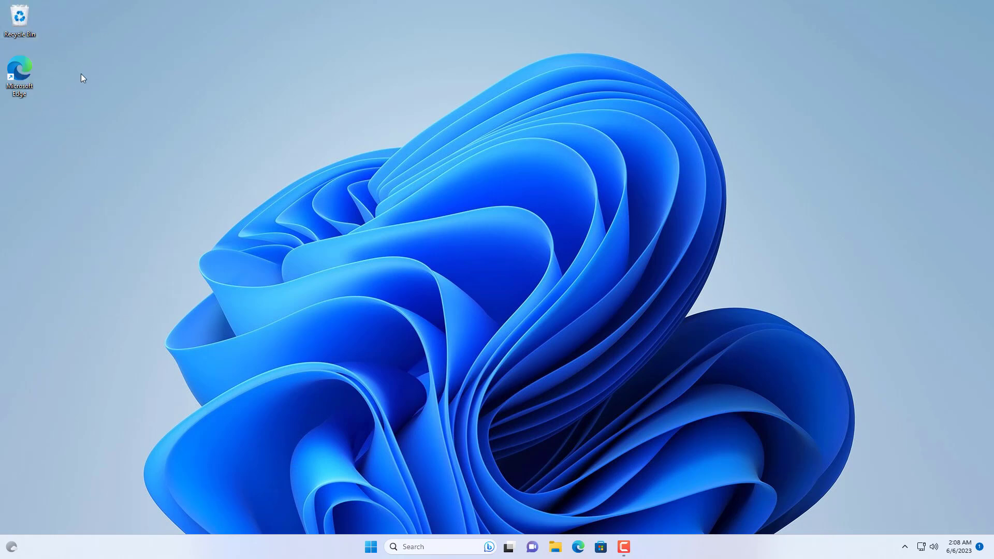
- Empty the Recycle Bin permanently, then restart Windows from the Start menu's power options
right_click(20, 24)
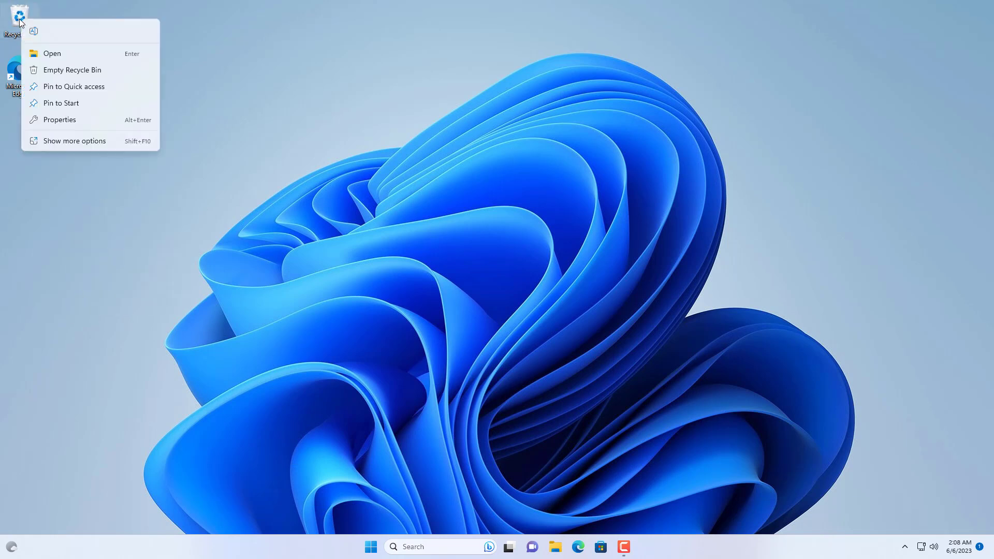
left_click(82, 72)
left_click(528, 285)
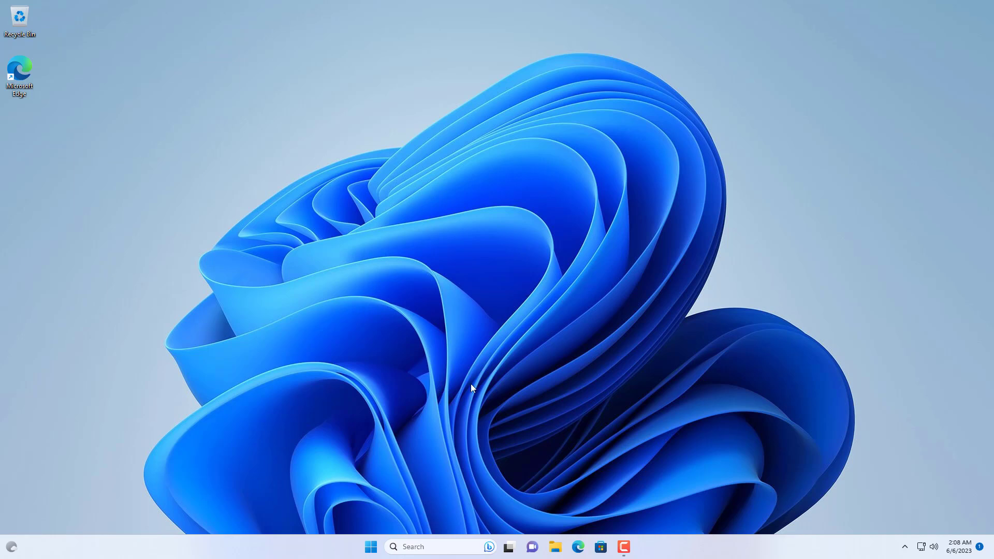
left_click(370, 547)
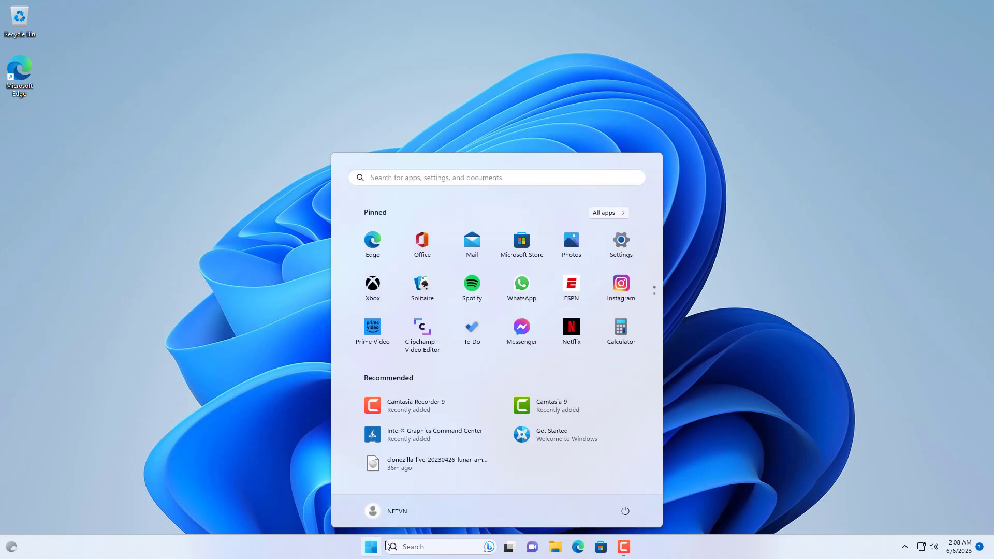
left_click(625, 511)
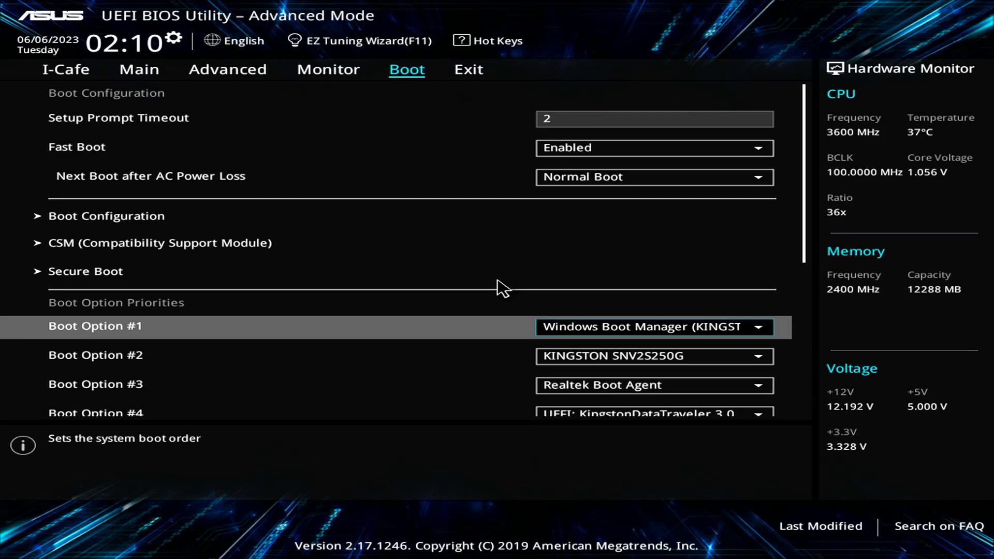
- Set KingstonDataTraveler 3.0 as Boot Option #1 and save the BIOS changes with F10
key("Return")
key("Down")
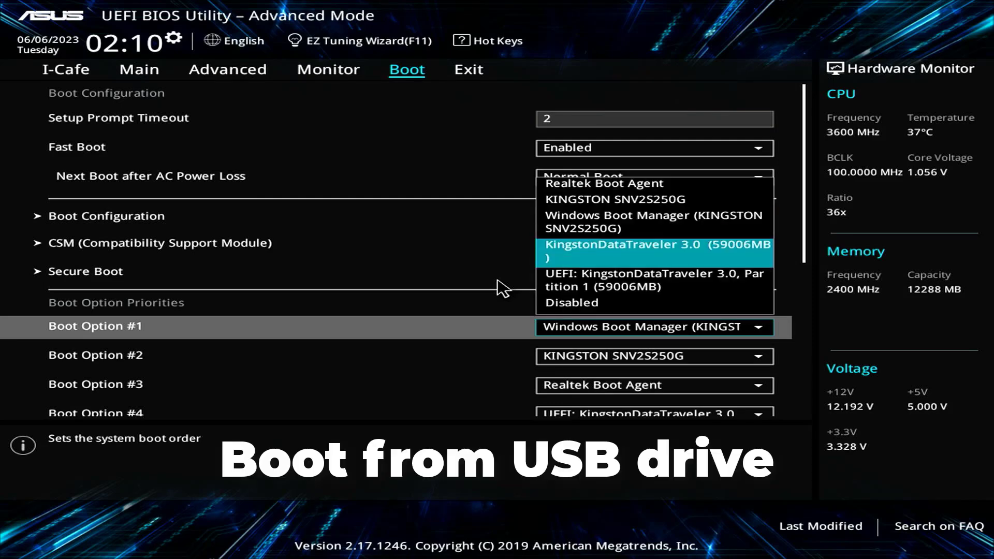
key("Return")
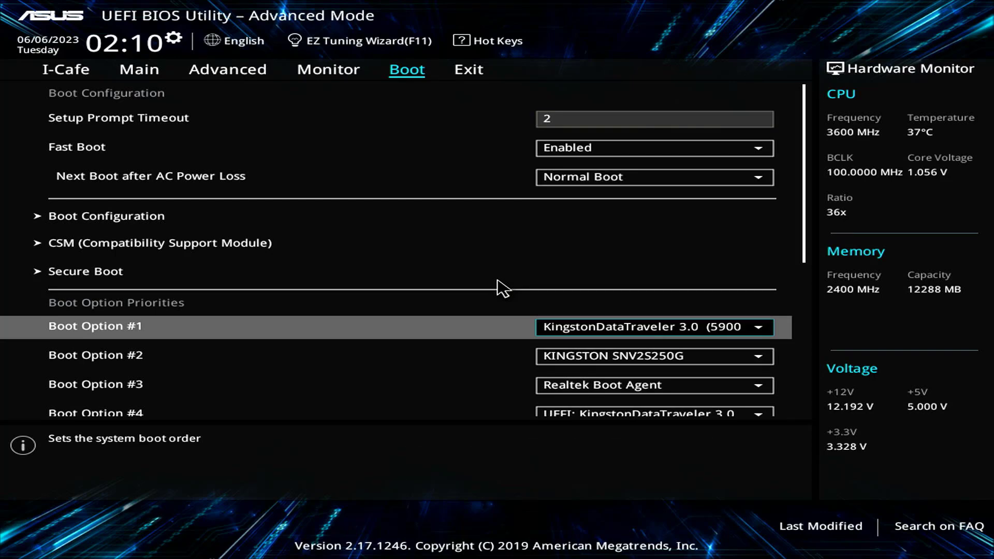
key("F10")
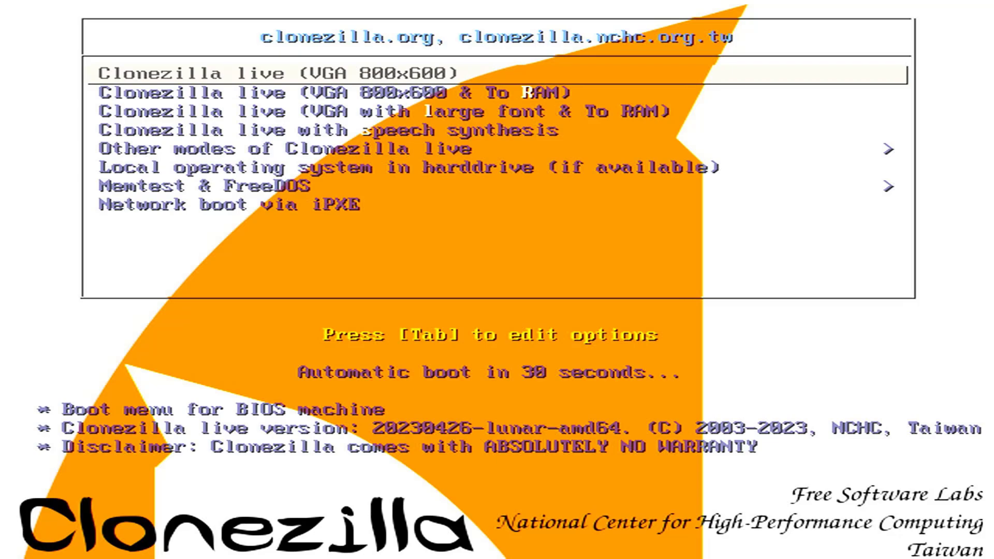
- Boot Clonezilla to RAM with English, the default keyboard, and device-image mode
key("Down")
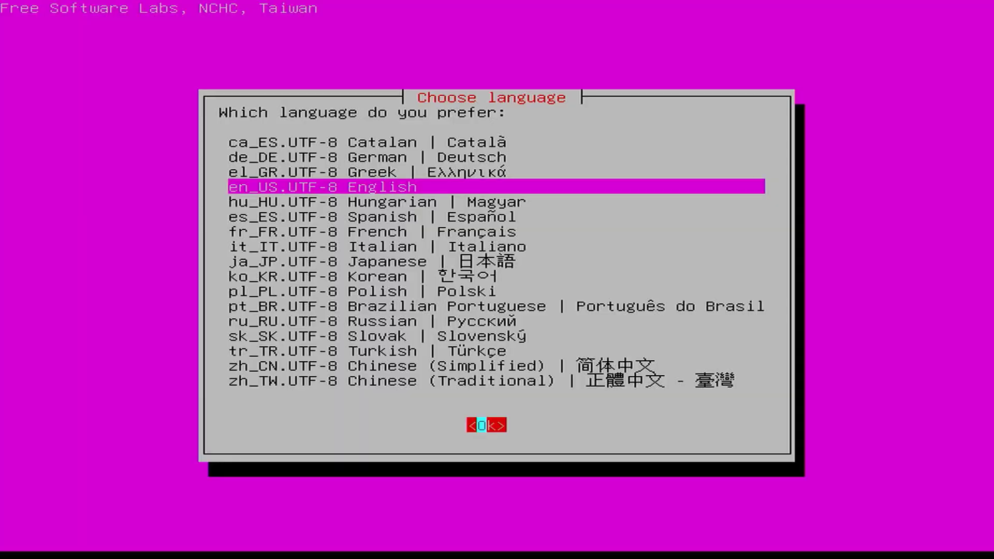
key("Return")
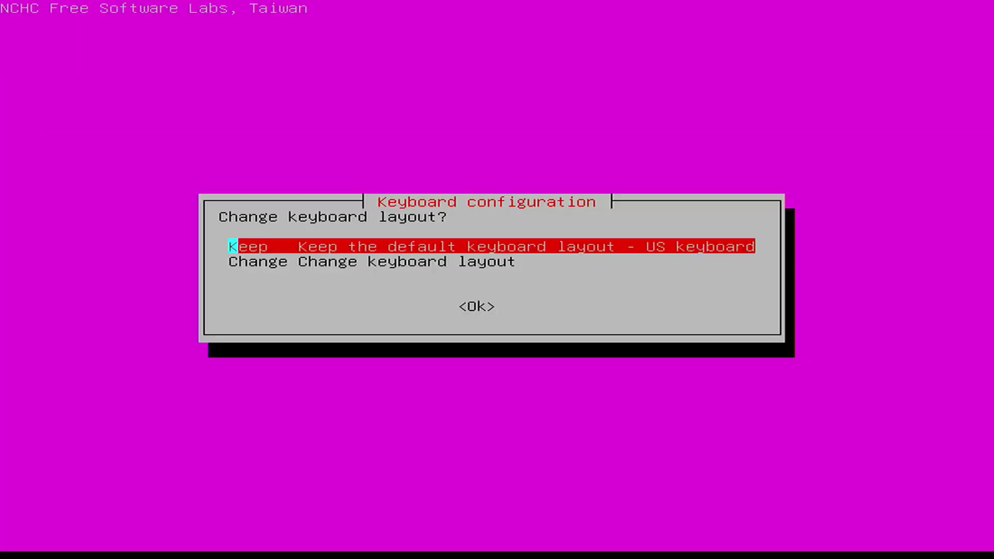
key("Return")
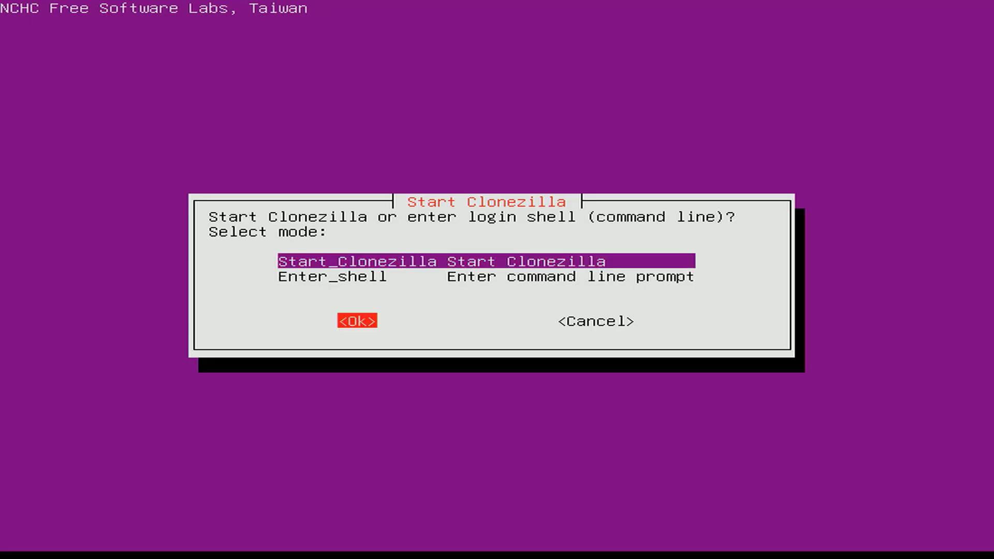
key("Return")
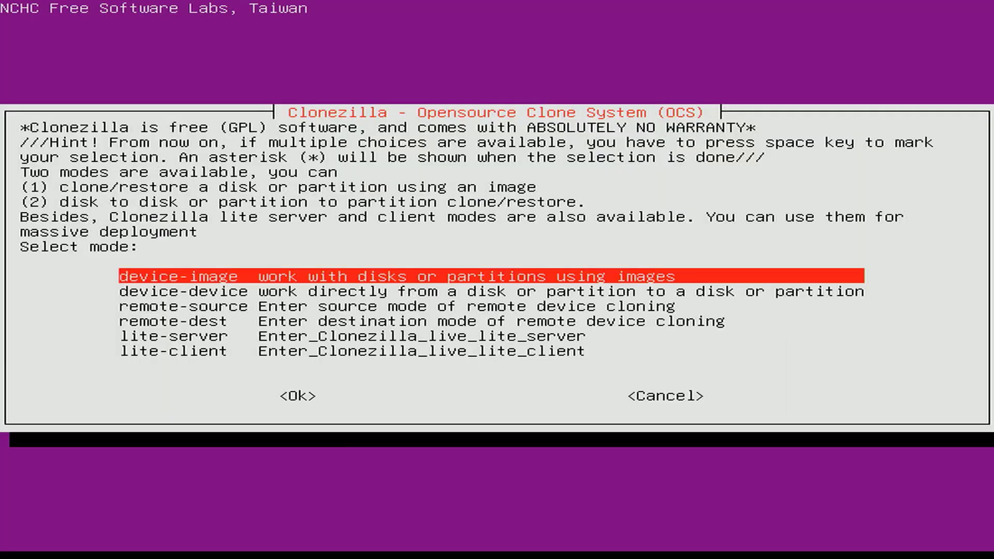
key("Tab")
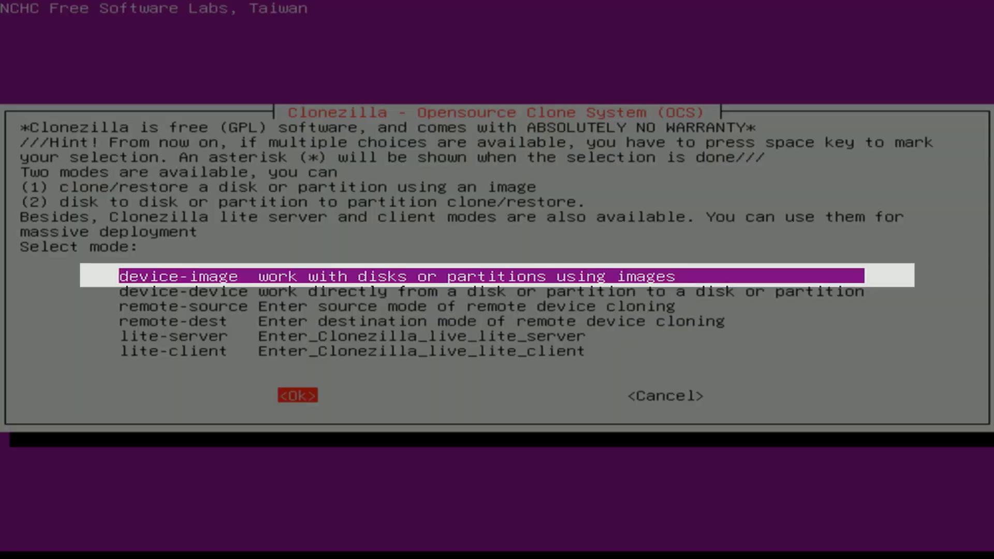
key("Return")
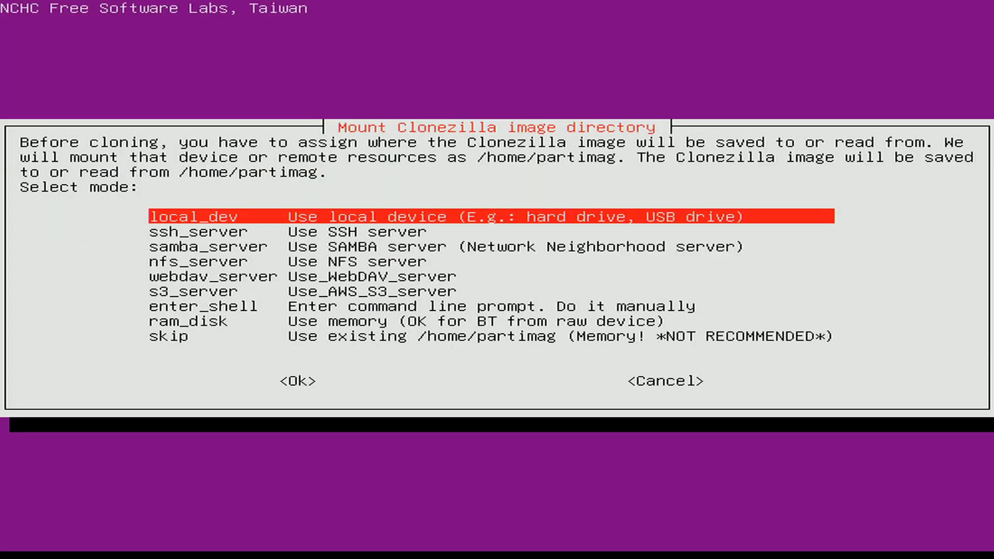
- Choose local_dev as the image repository and stop the disk scan with Ctrl+C
key("Tab")
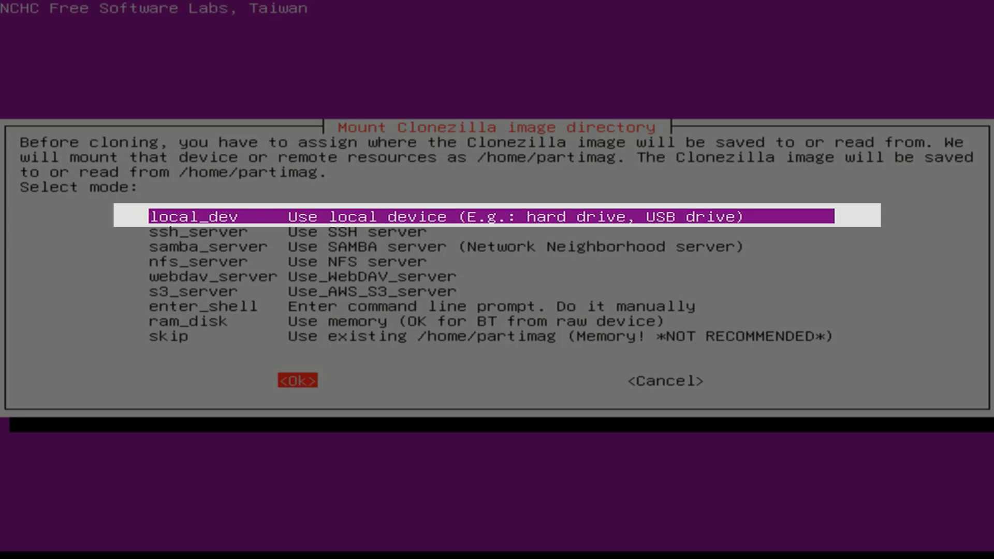
key("Return")
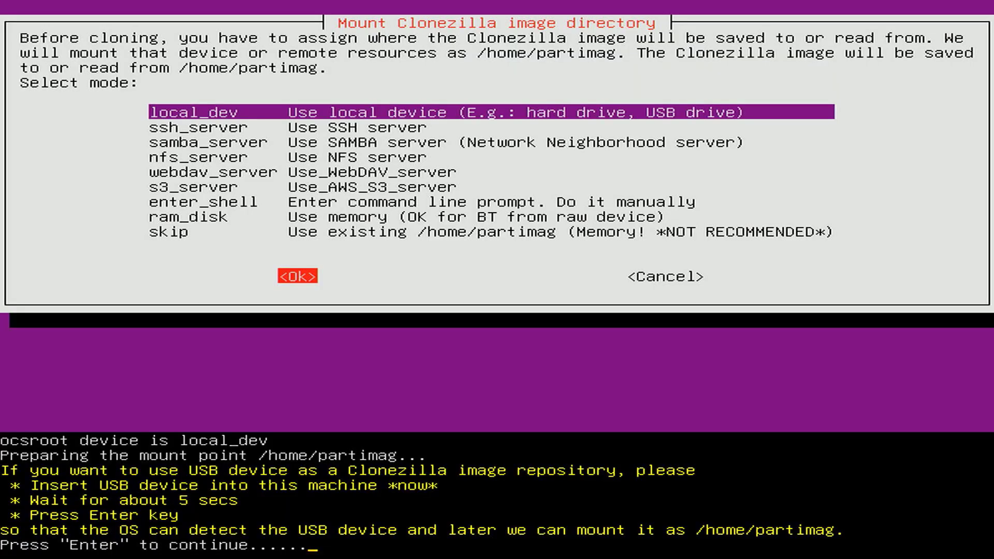
key("Return")
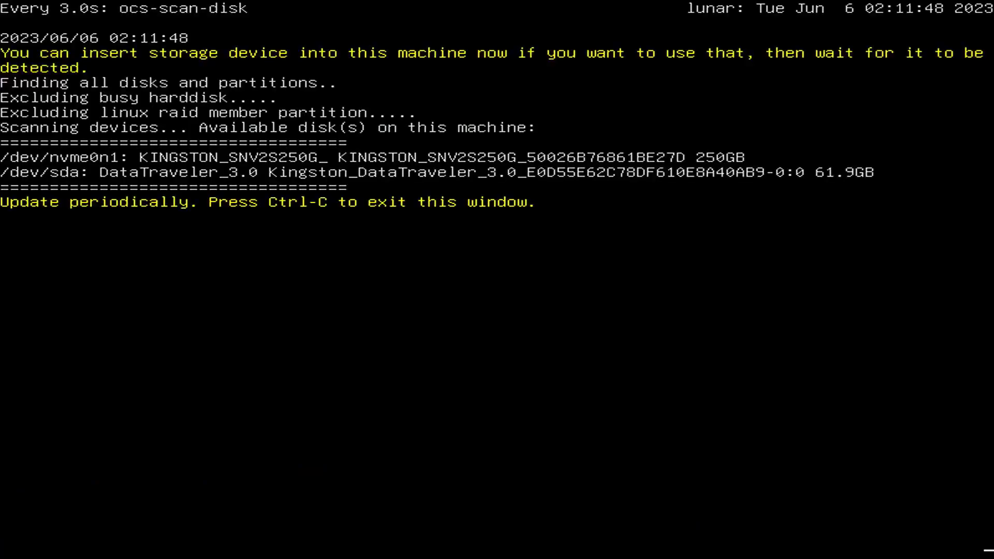
key("ctrl+c")
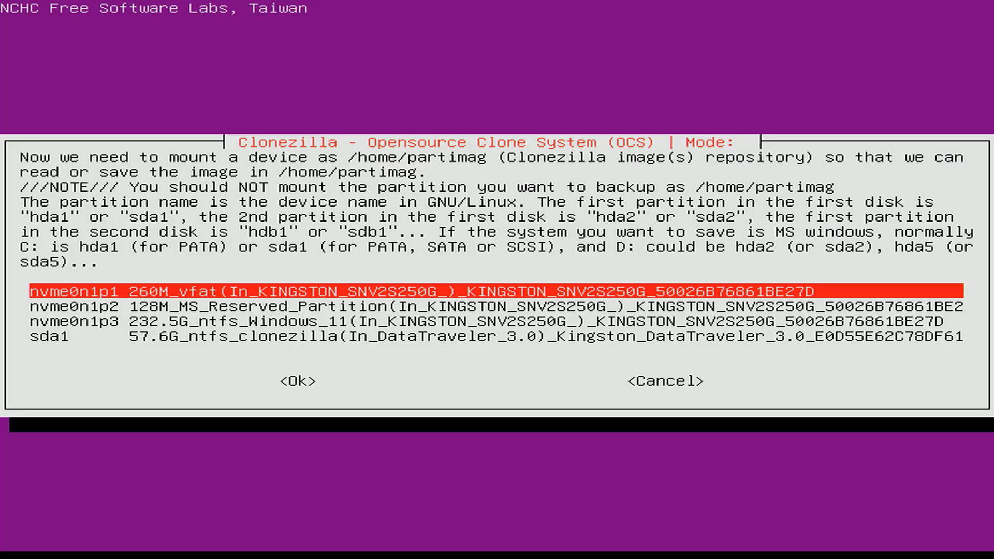
- Mount sda1 without a file system check, using its root as /home/partimag
key("Down")
key("Down")
key("Down")
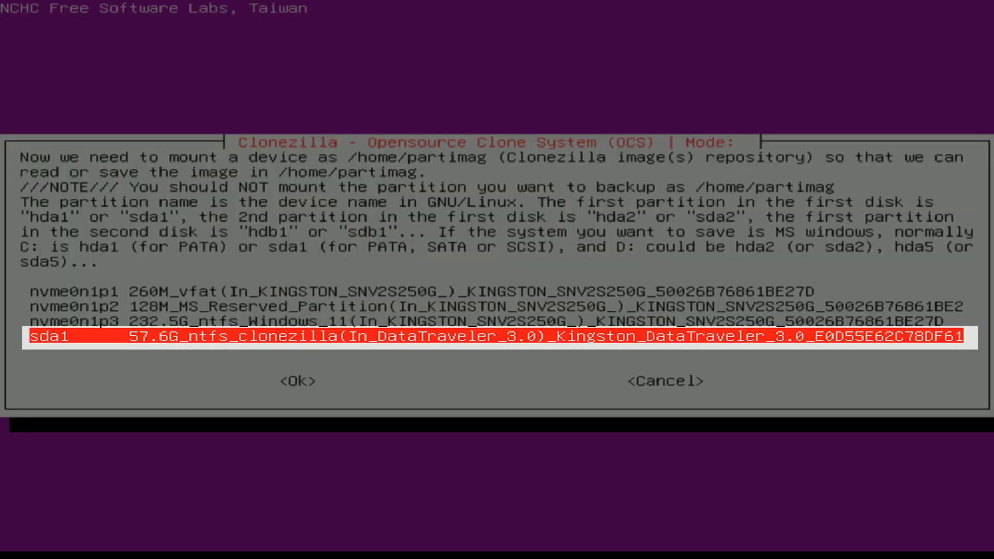
key("Tab")
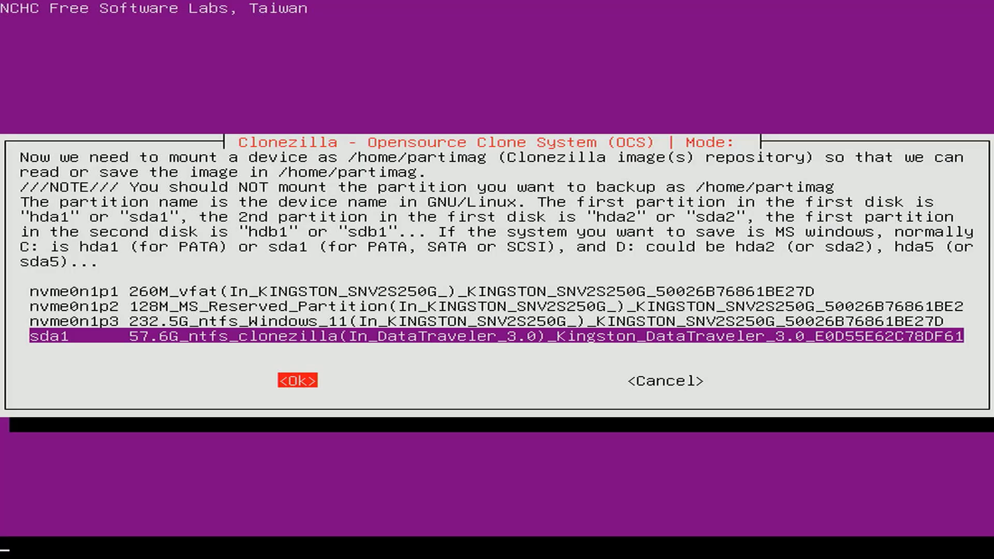
key("Return")
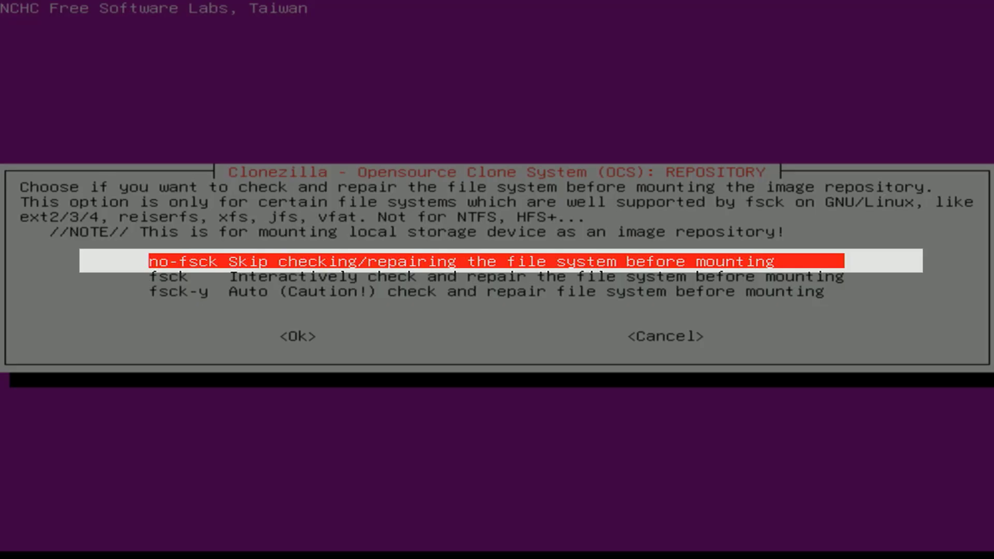
key("Tab")
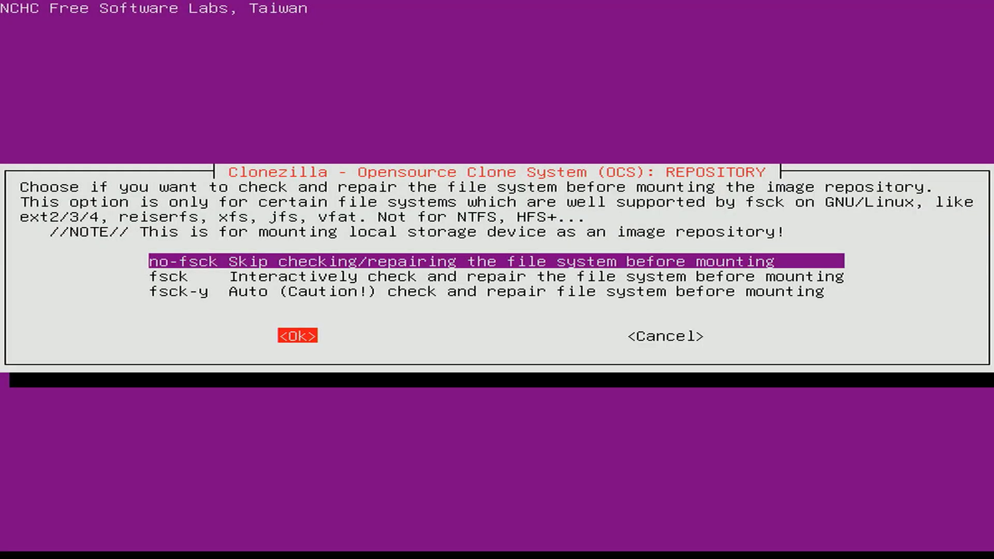
key("Return")
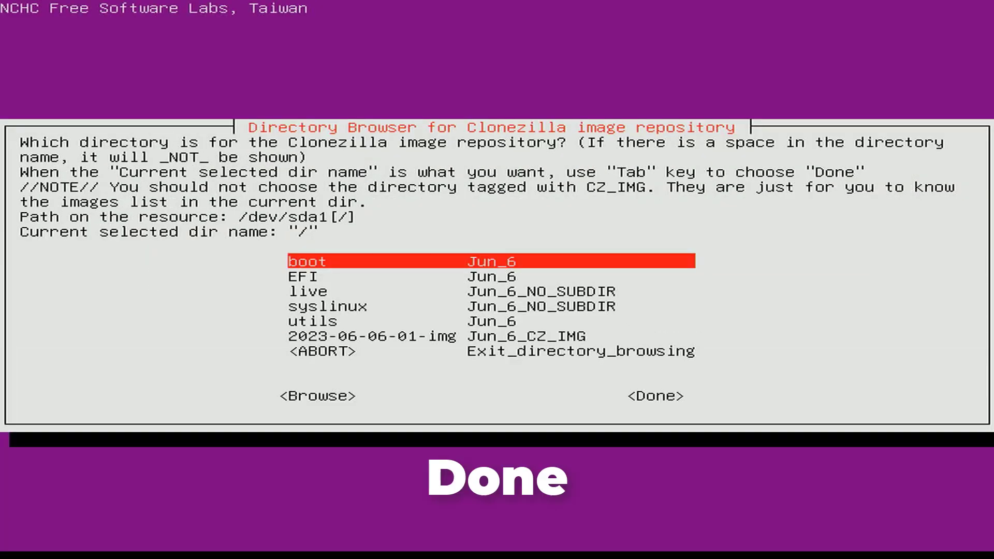
key("Tab")
key("Tab")
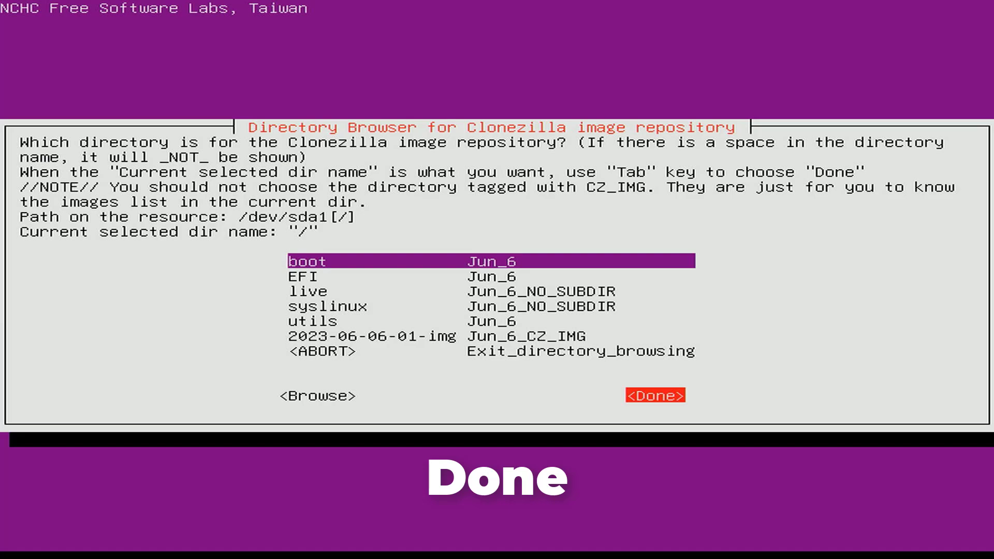
key("Return")
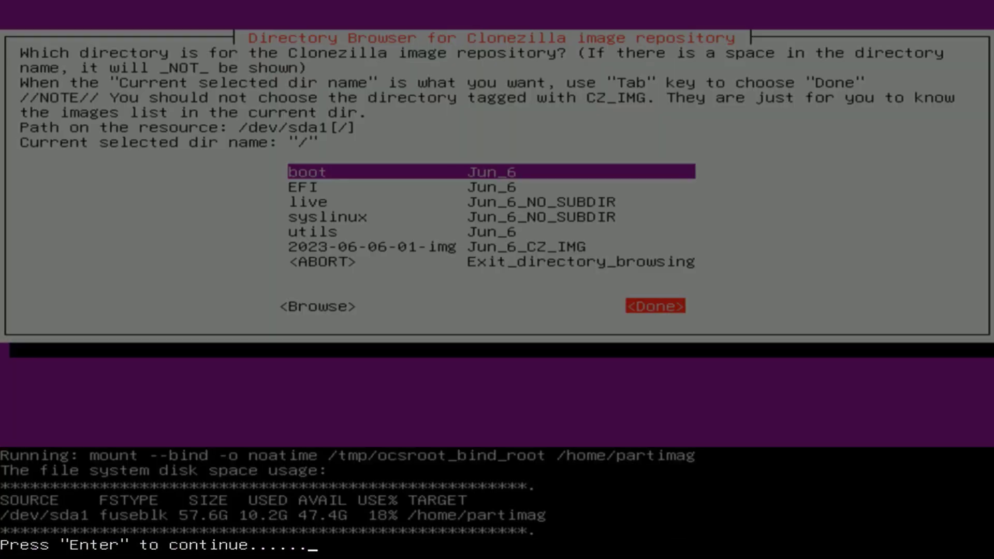
key("Return")
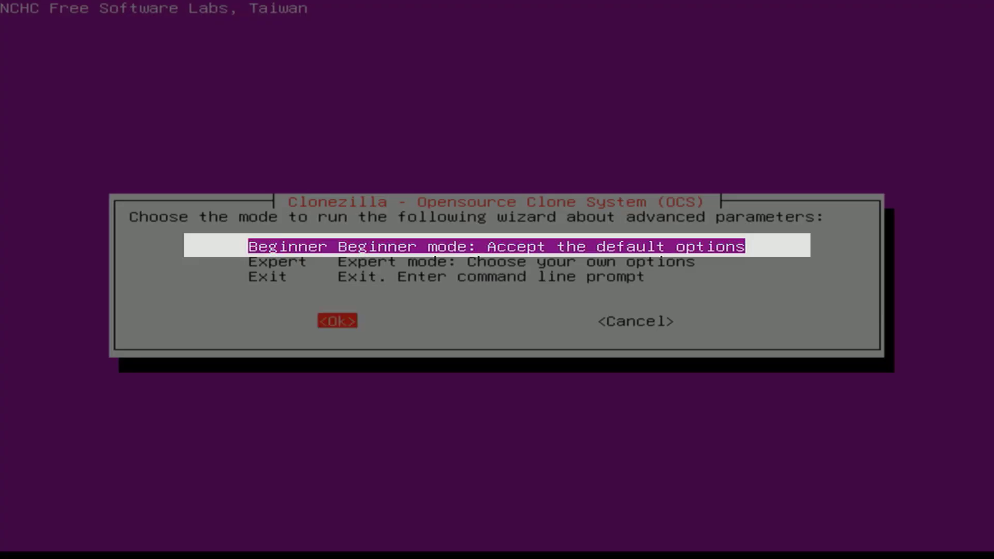
key("Return")
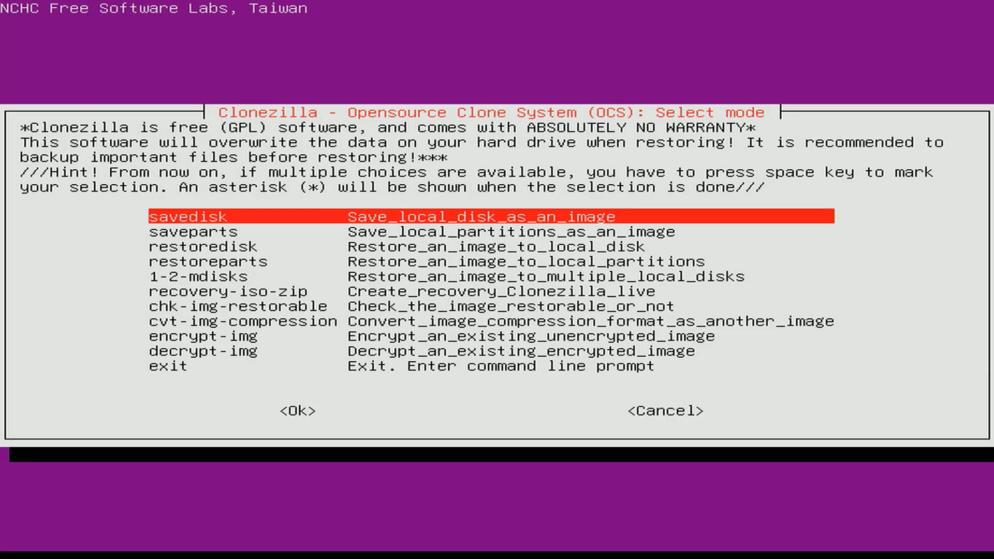
key("Down")
key("Down")
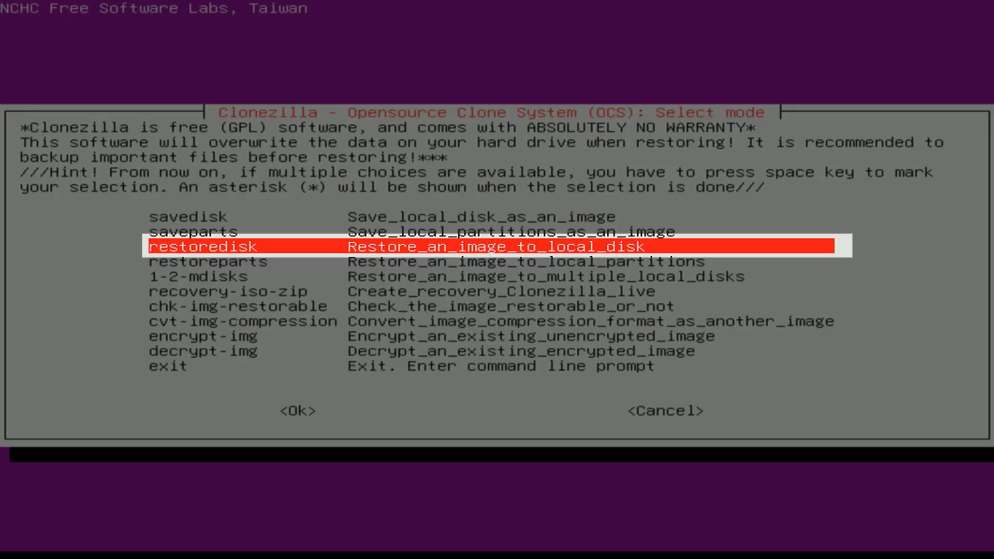
key("Tab")
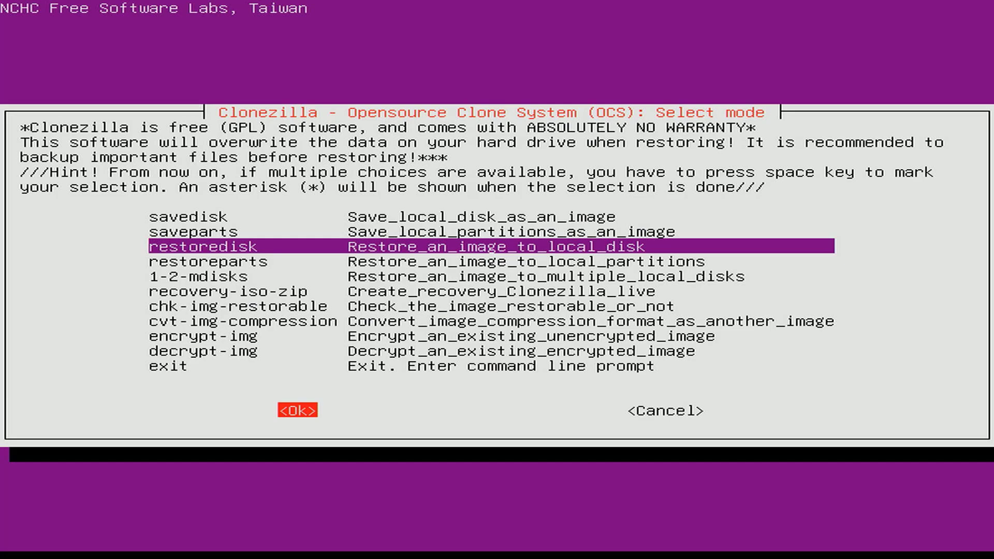
key("Return")
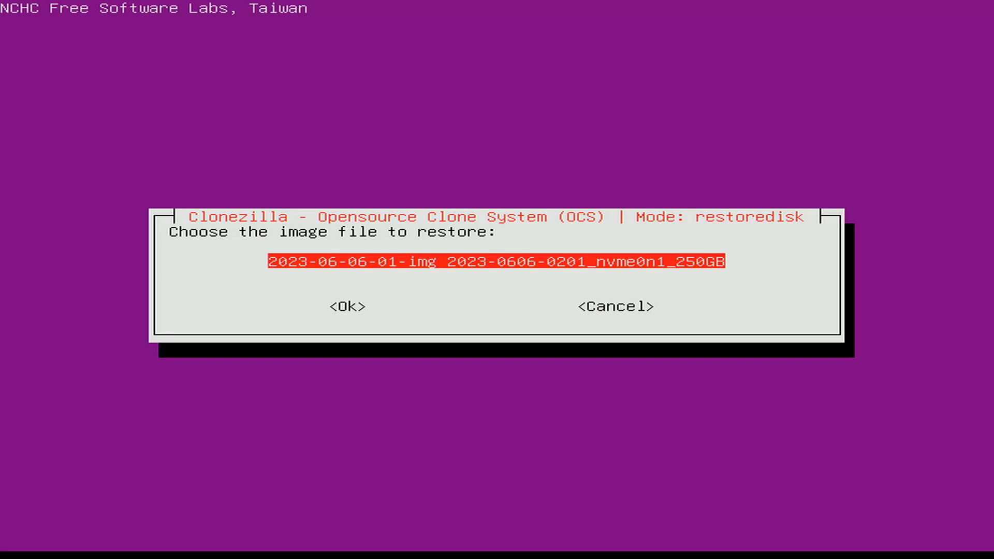
key("Tab")
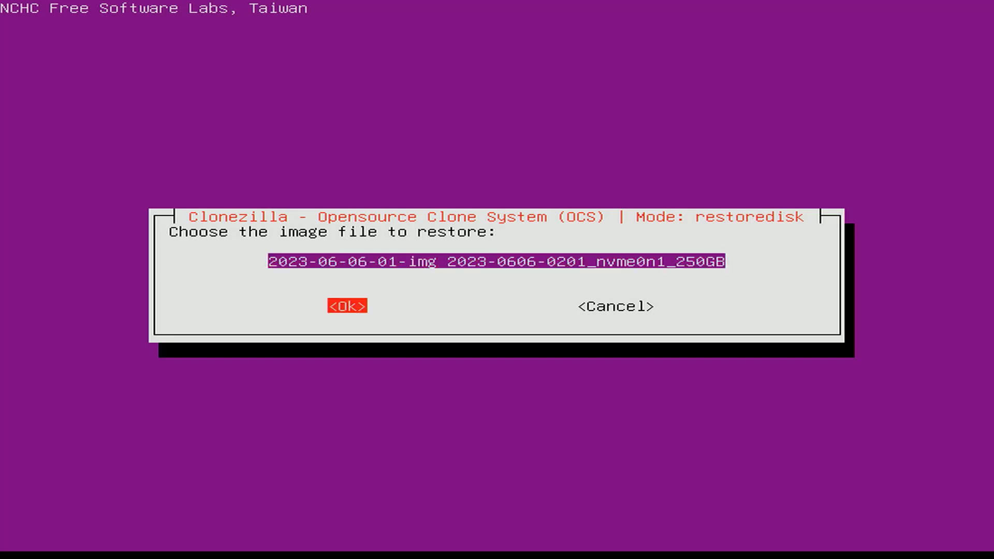
key("Return")
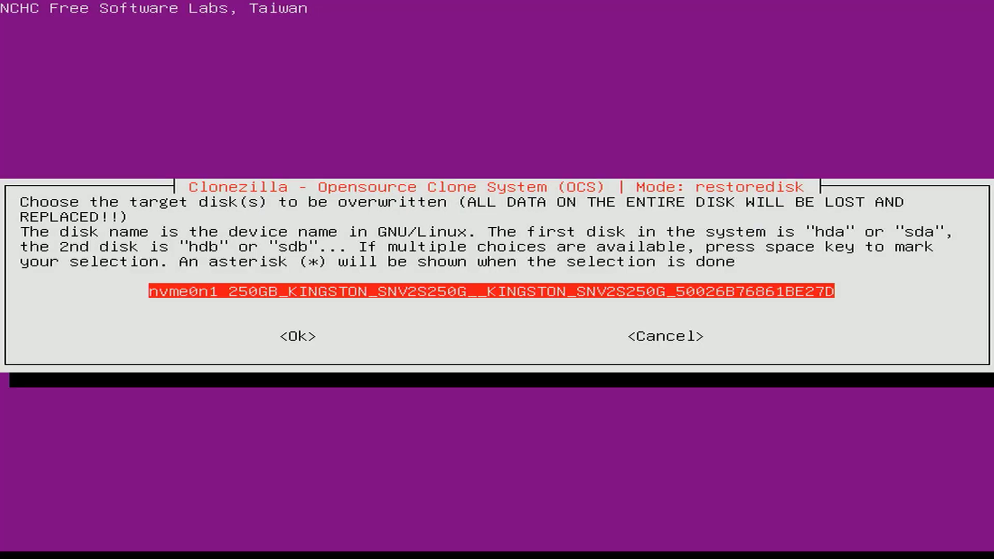
- Target the 250GB Kingston nvme0n1 disk with -k0, -scr to skip checking, and -p choose
key("Tab")
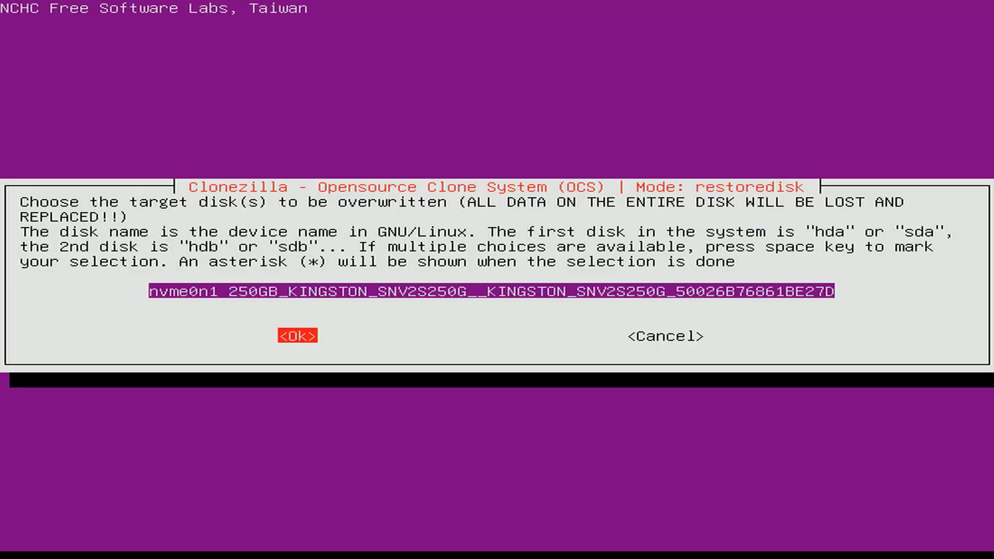
key("Return")
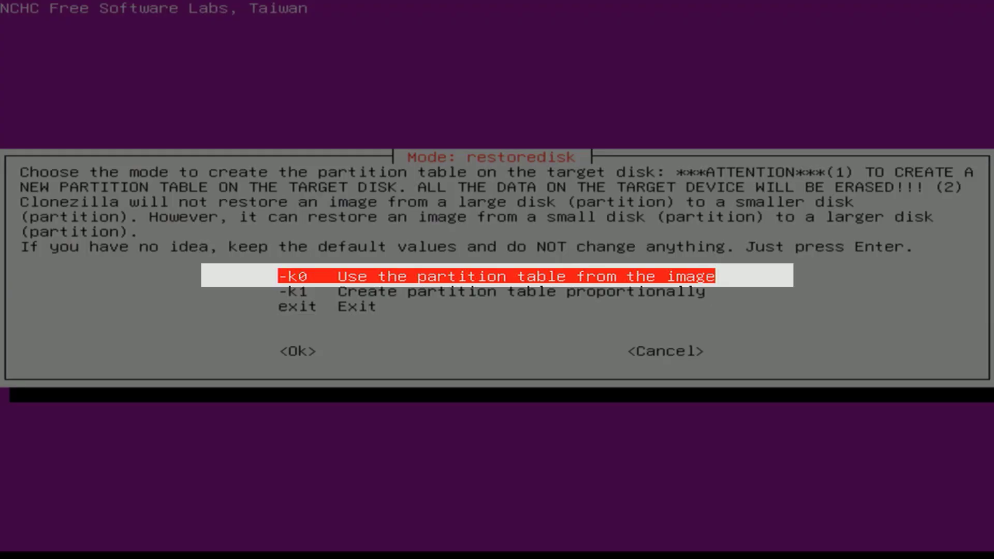
key("Tab")
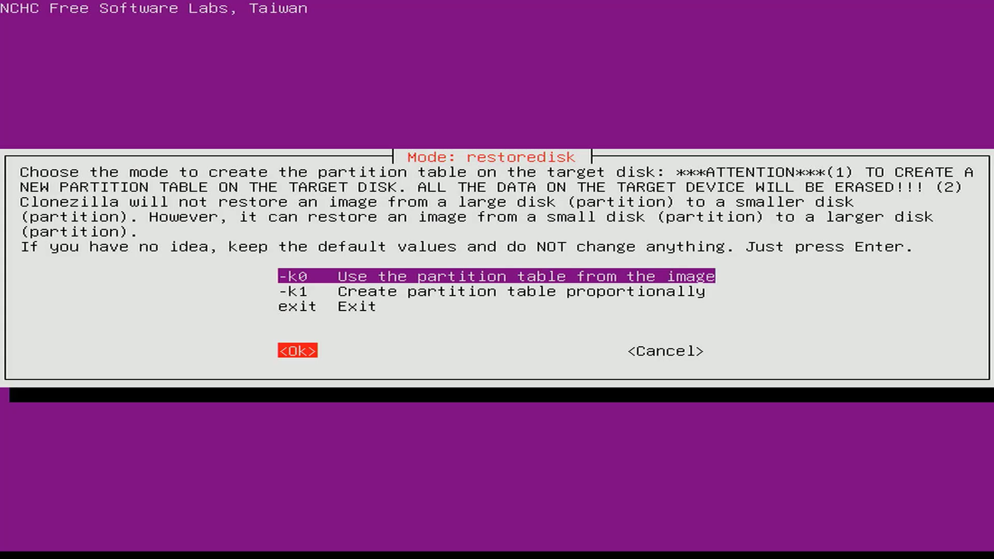
key("Return")
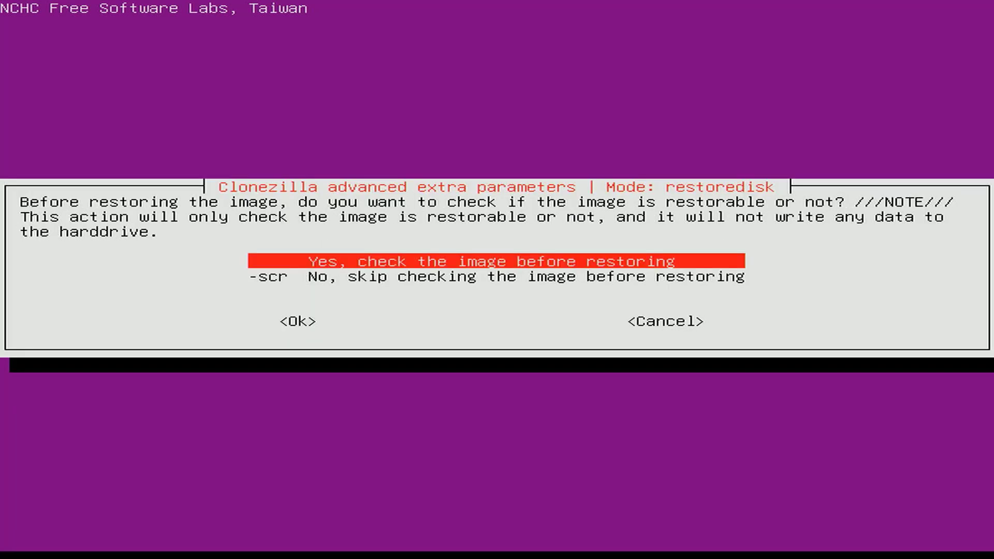
key("Down")
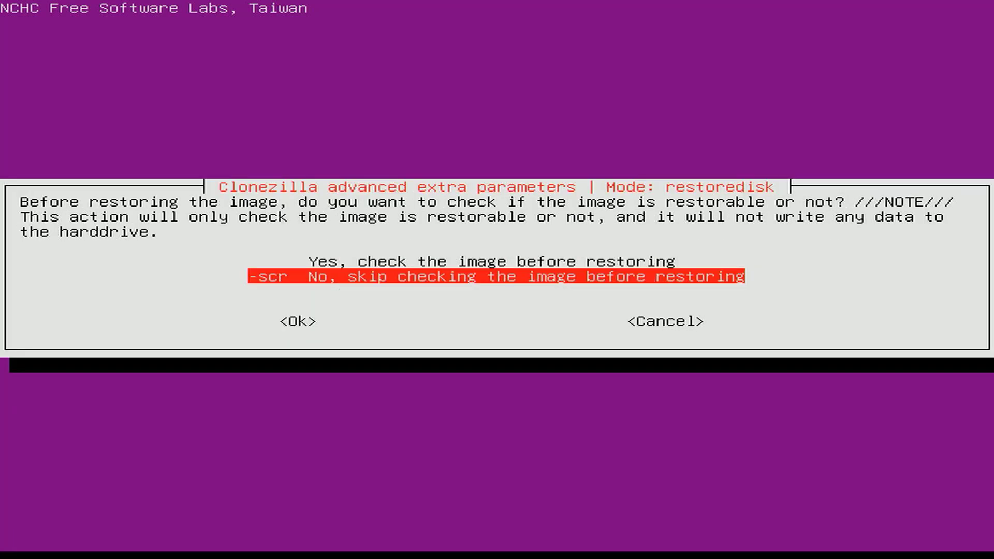
key("Tab")
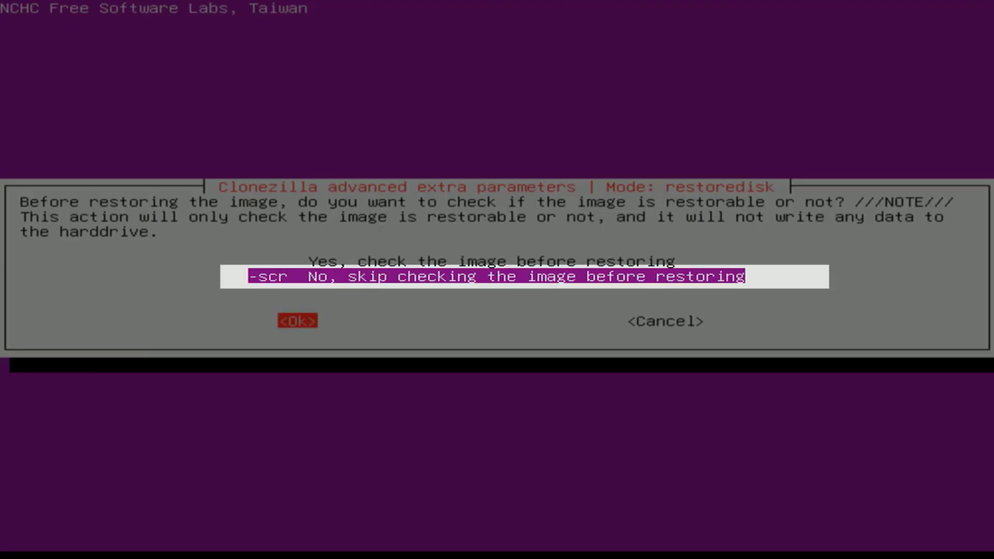
key("Return")
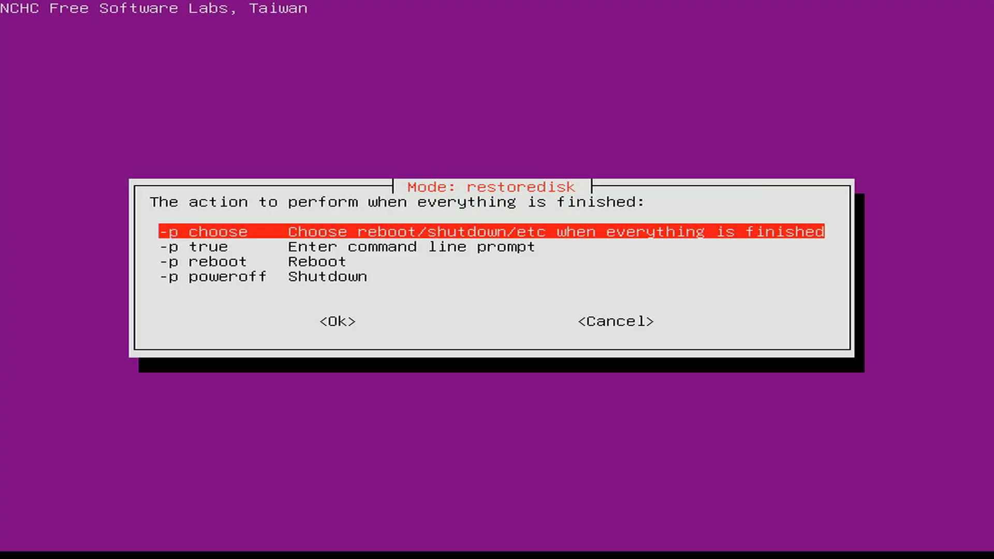
key("Tab")
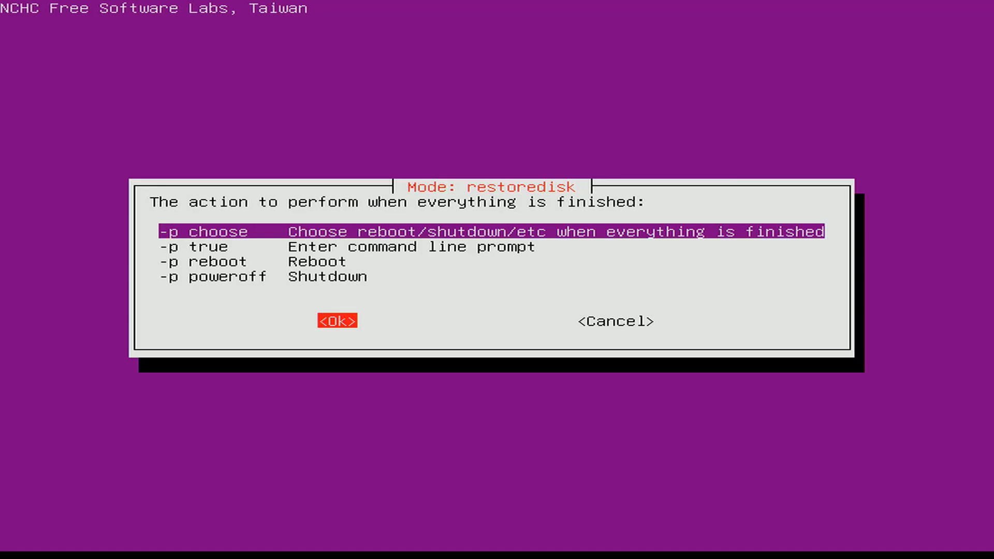
key("Return")
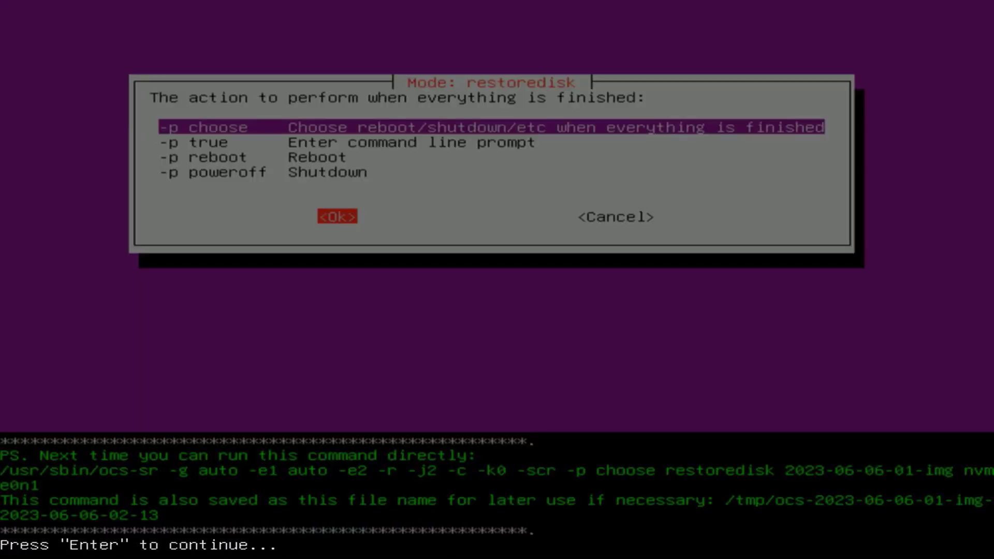
key("Return")
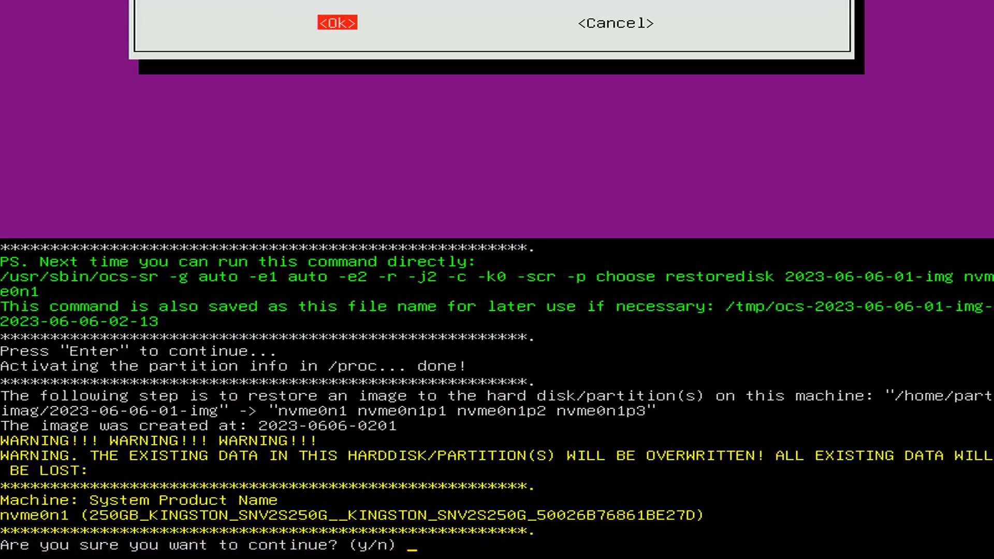
type("y")
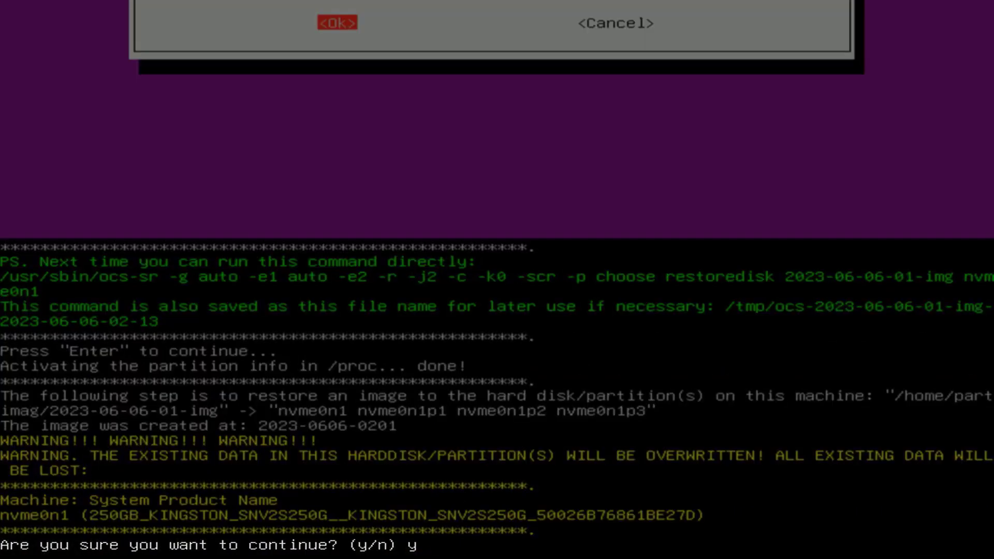
key("Return")
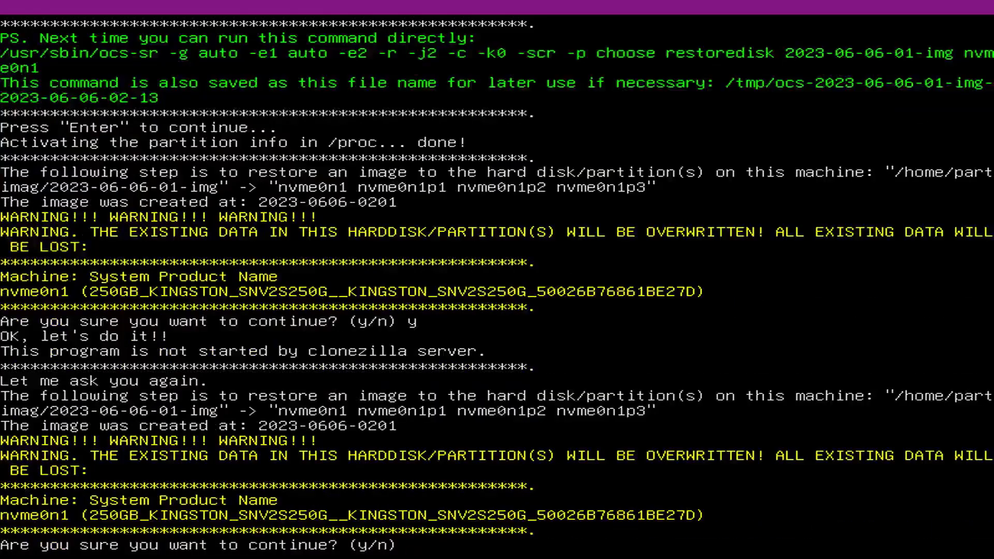
type("y")
key("Return")
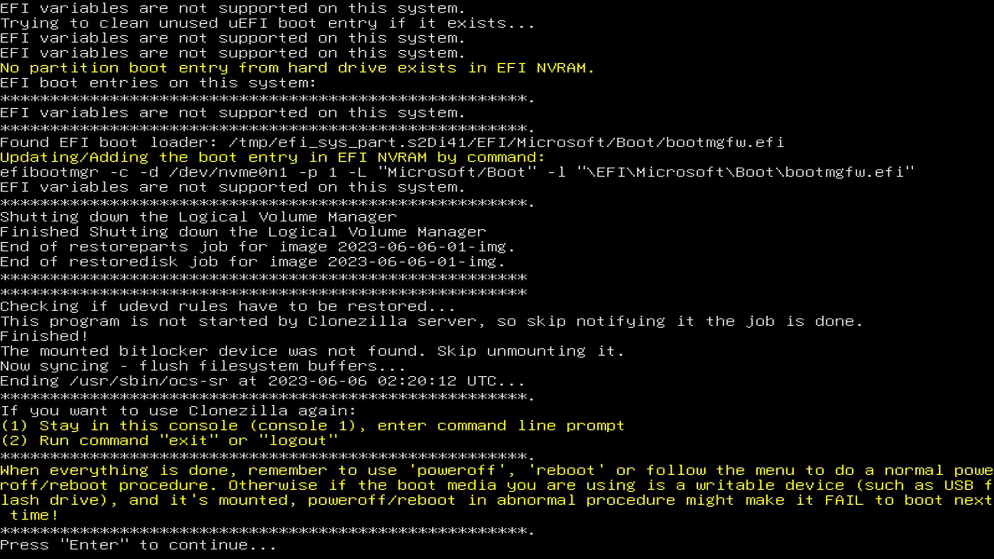
- Select reboot in the Choose mode menu once the restore has finished
key("Return")
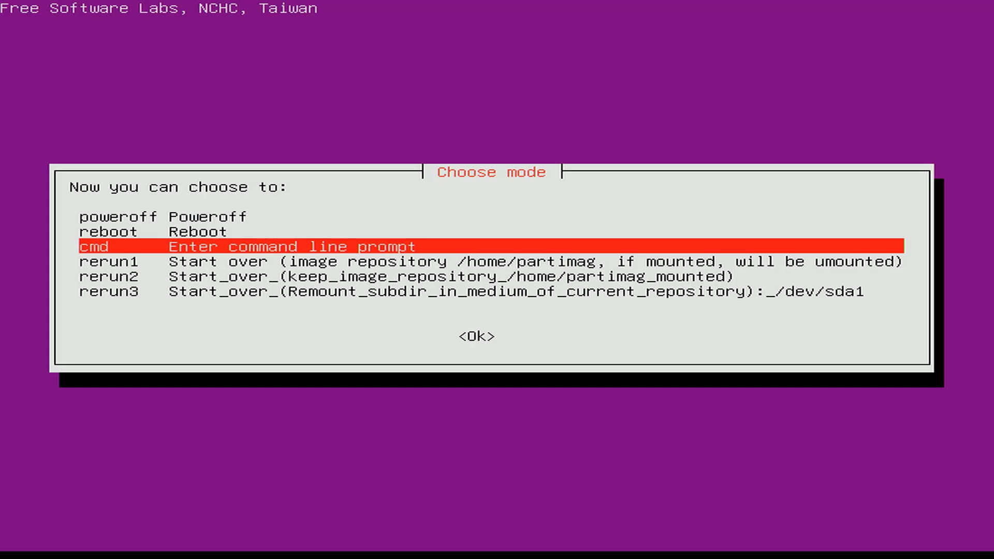
key("Up")
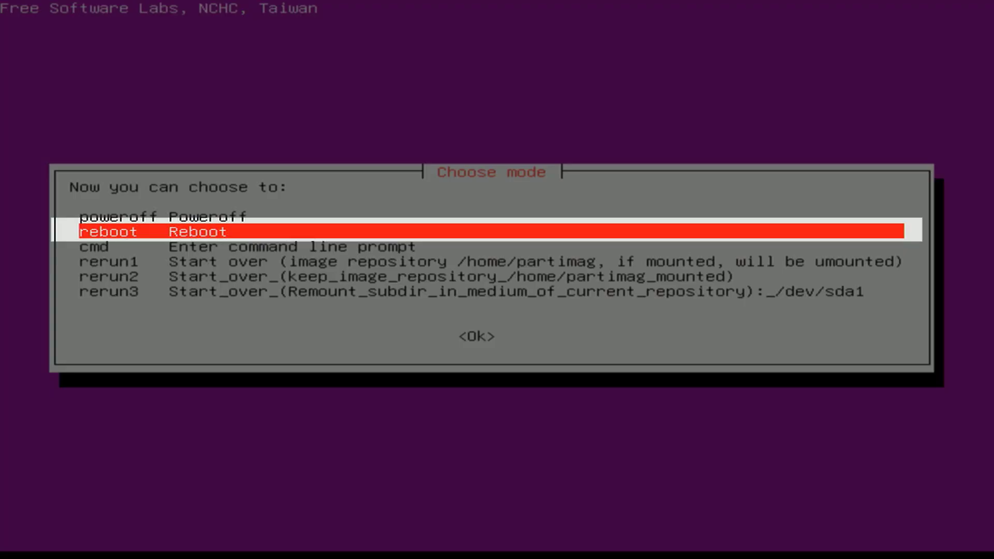
key("Tab")
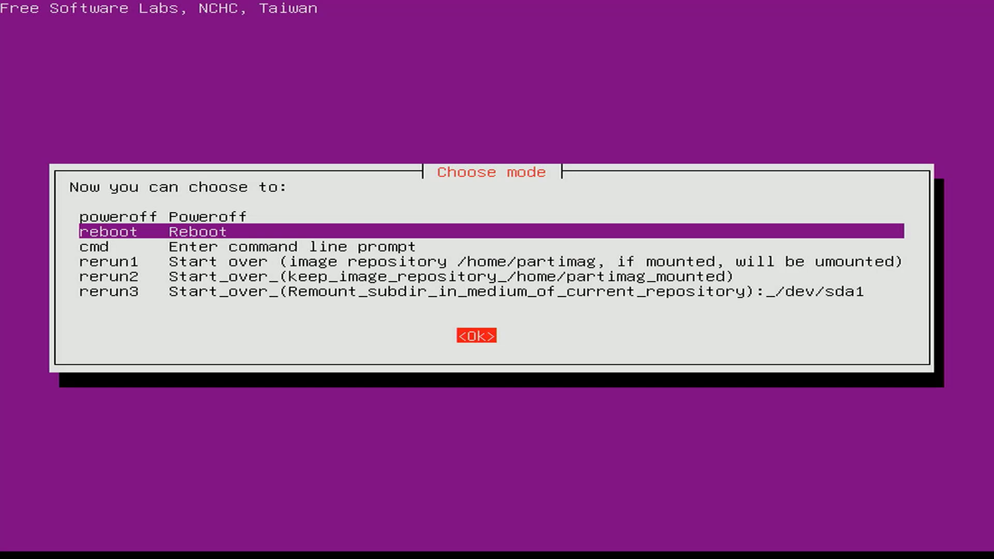
key("Return")
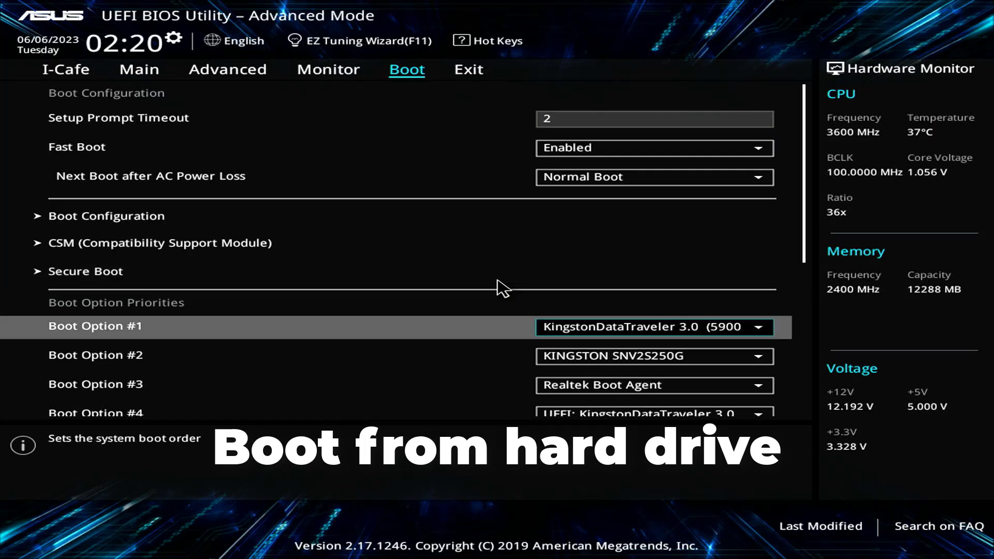
- Set Windows Boot Manager (KINGSTON SNV2S250G) as Boot Option #1, then save and reset
key("Return")
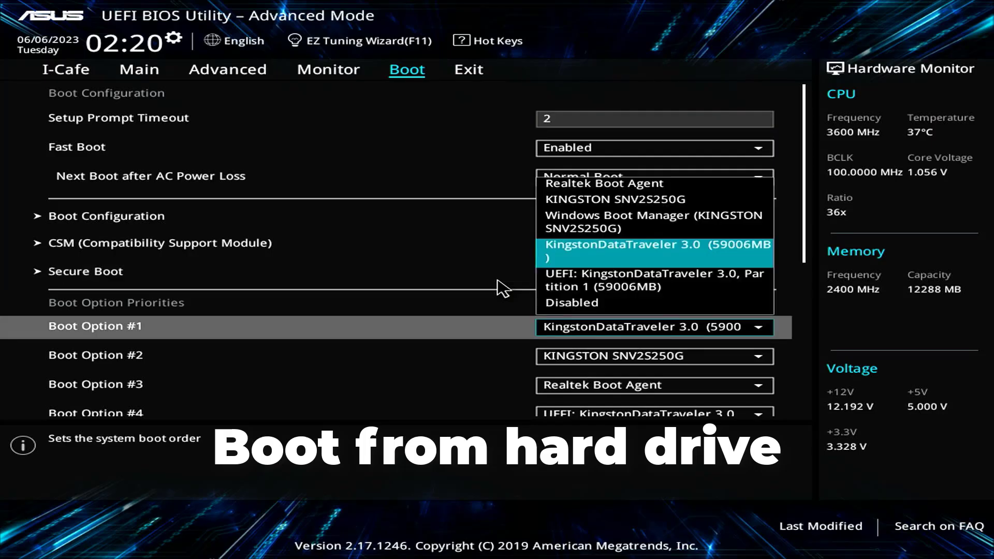
key("Up")
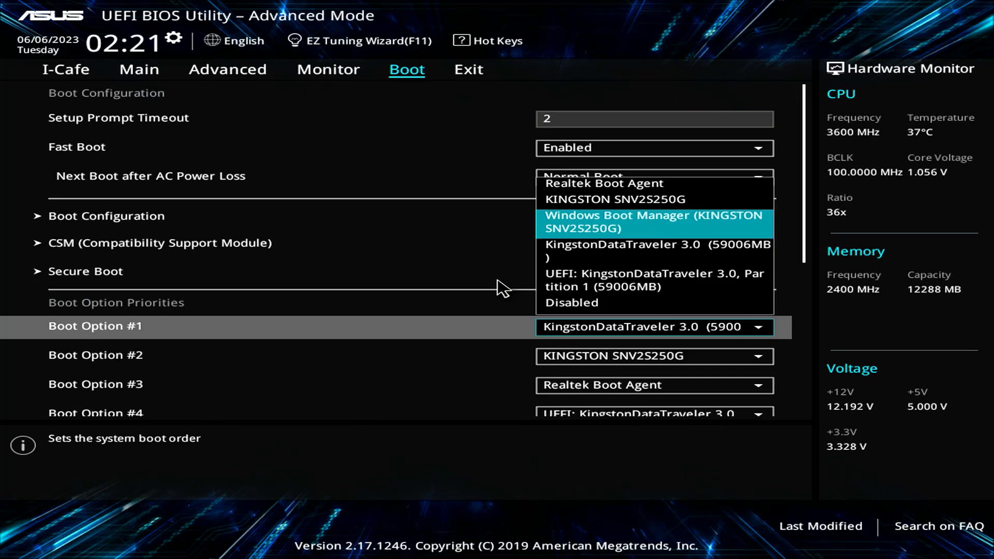
key("Return")
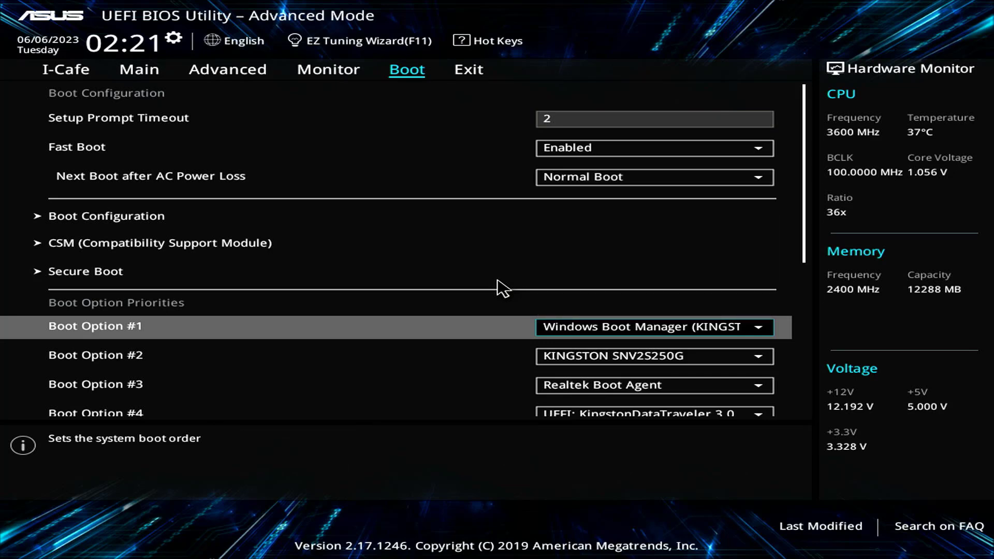
key("F10")
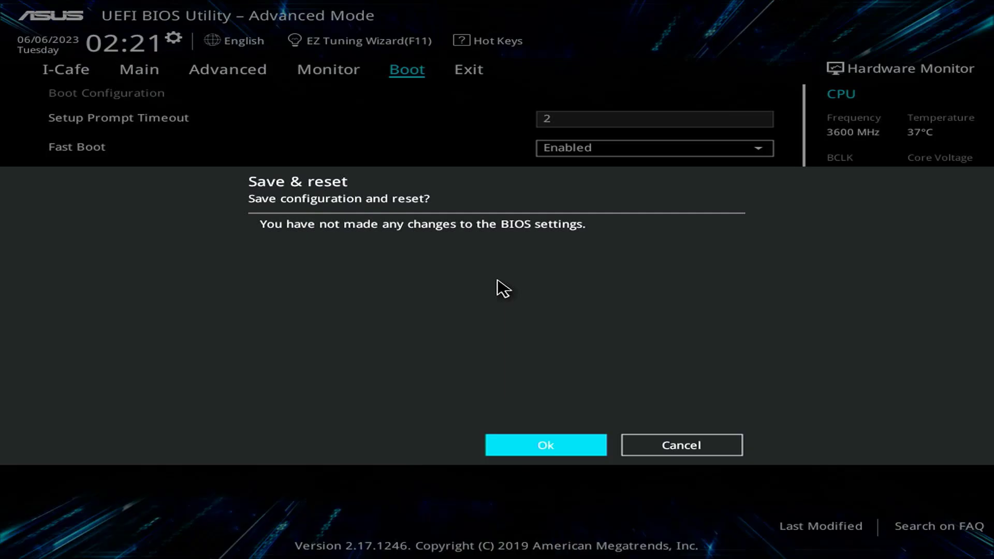
key("Return")
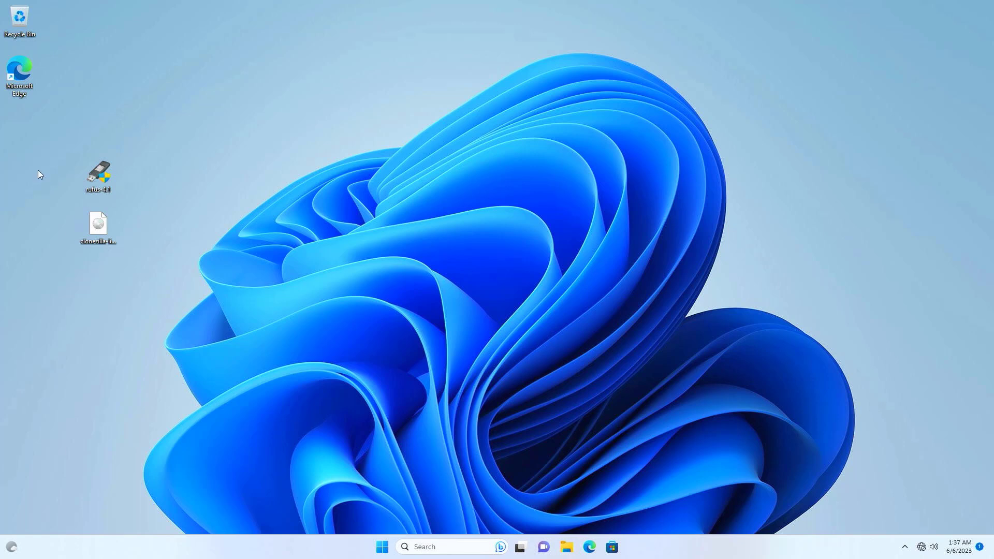
left_click_drag(36, 118, 169, 282)
left_click(162, 253)
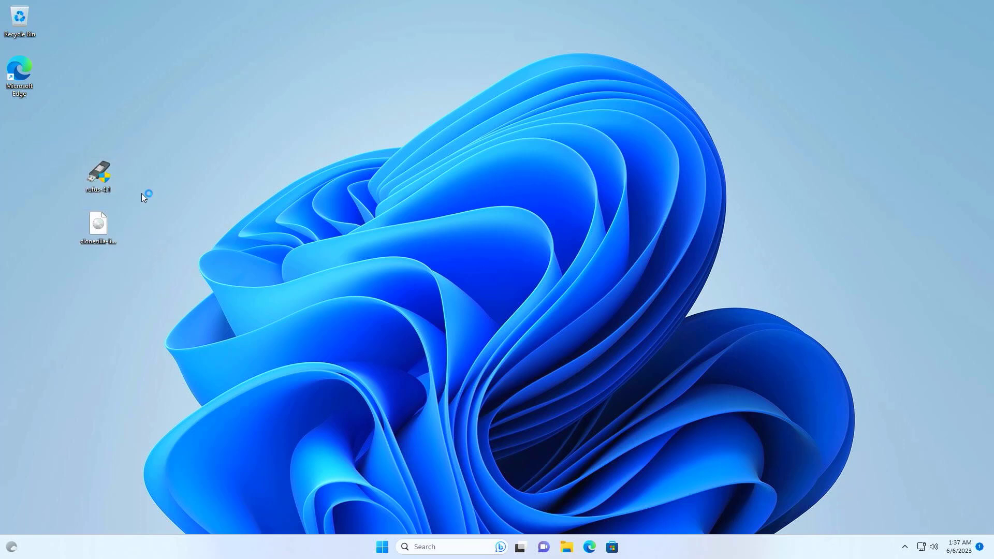